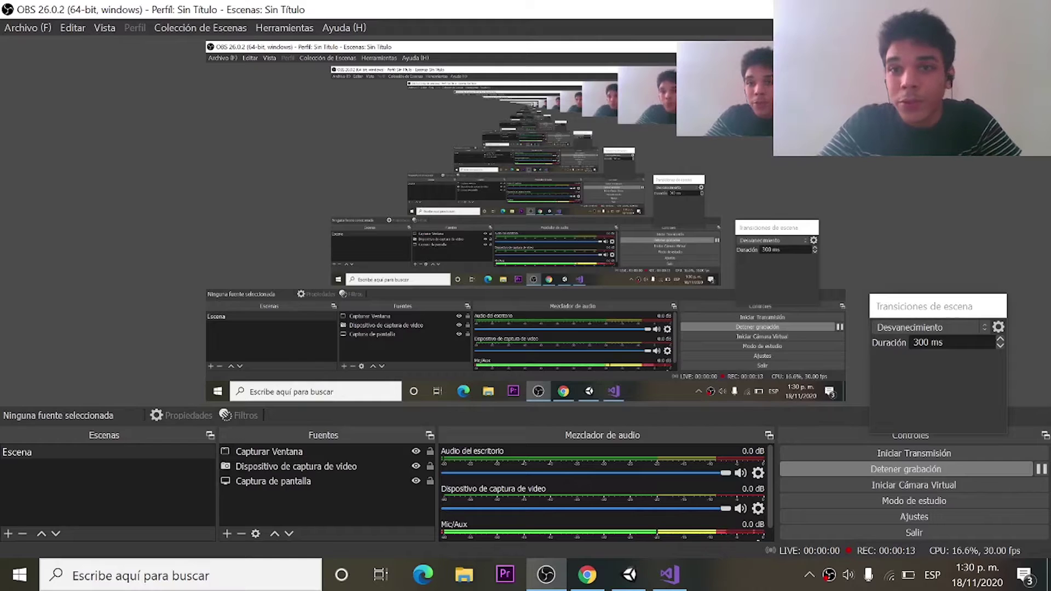
Switch from OBS Studio to Chrome, which shows the YouTube channel's home page
key(alt+Tab)
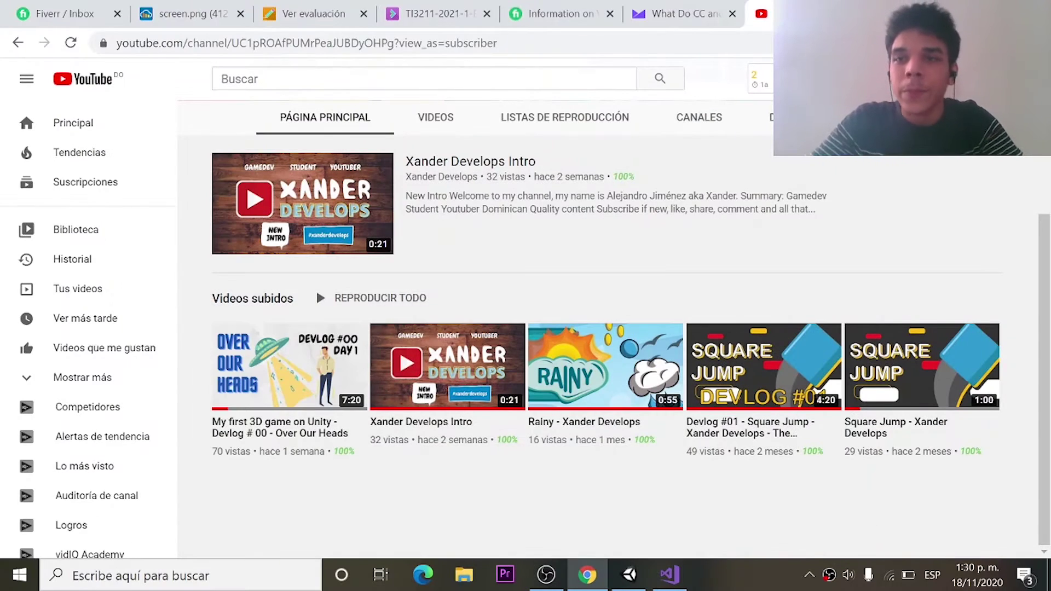
Bring up the Unity editor showing the Typing Zombie Attack GameScene and the Keyboard script
key(alt+Tab)
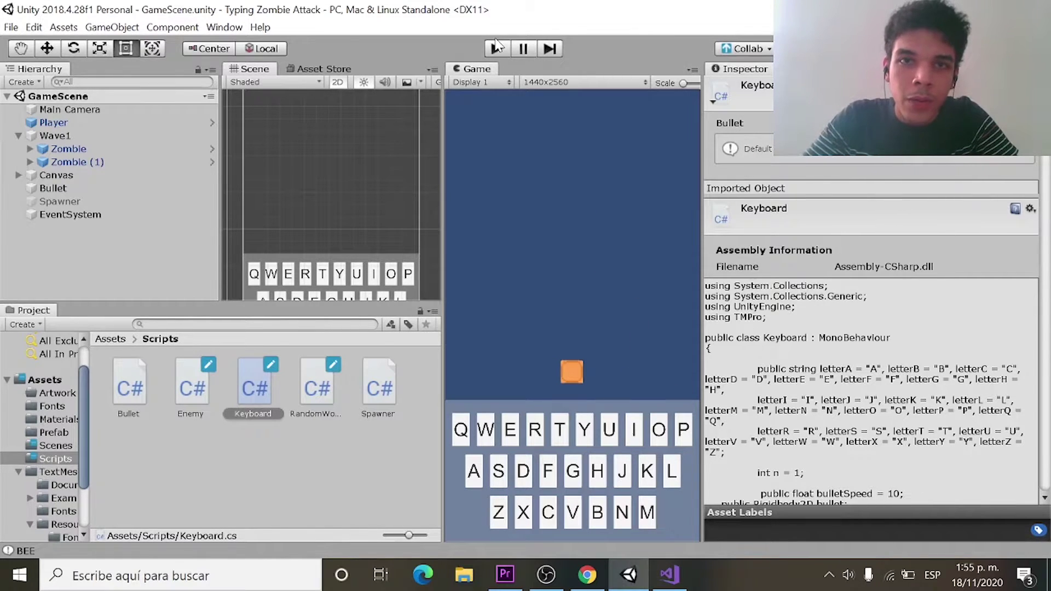
Play-test shooting the zombie by typing A, R, E, then highlight the Fiverr order description
click(497, 50)
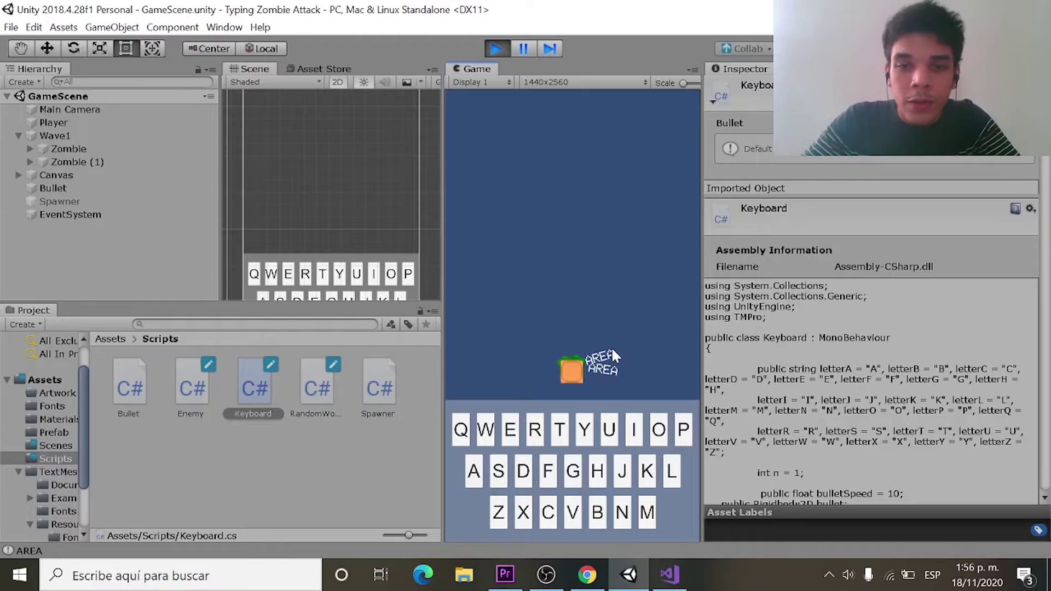
click(474, 465)
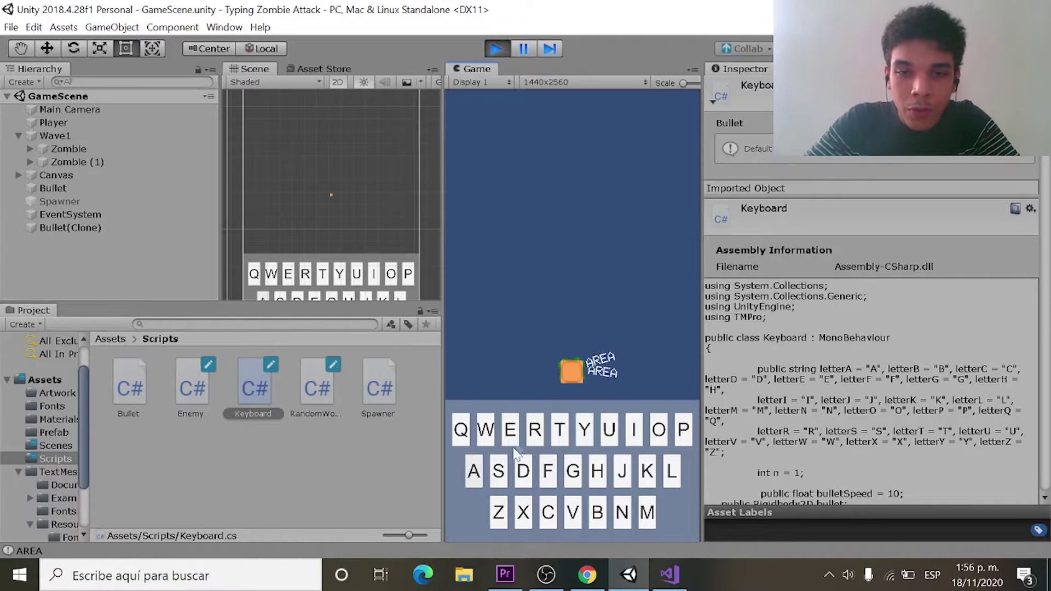
key(r)
key(e)
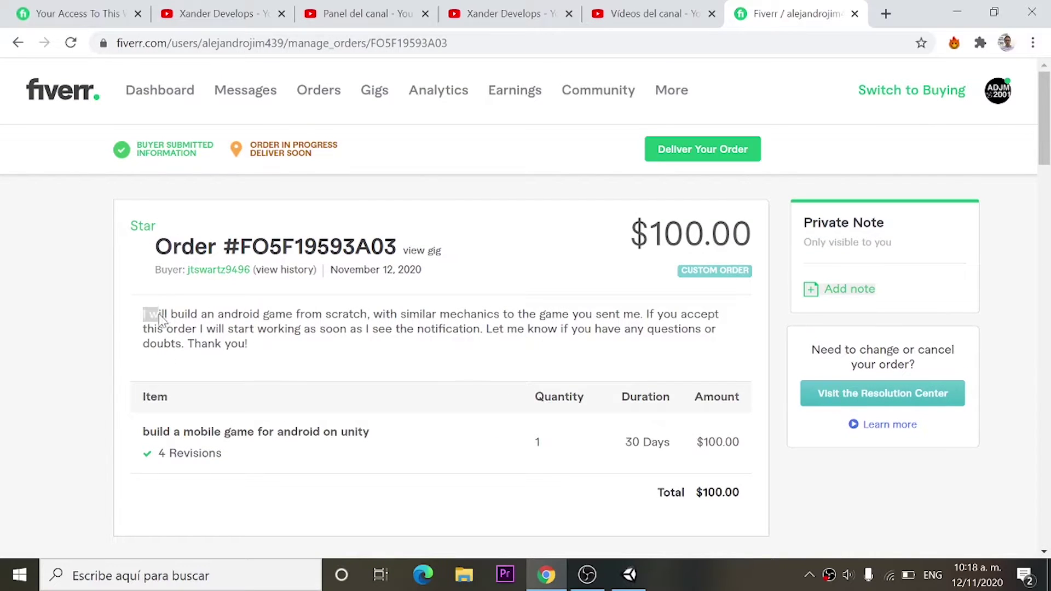
drag(159, 319, 506, 321)
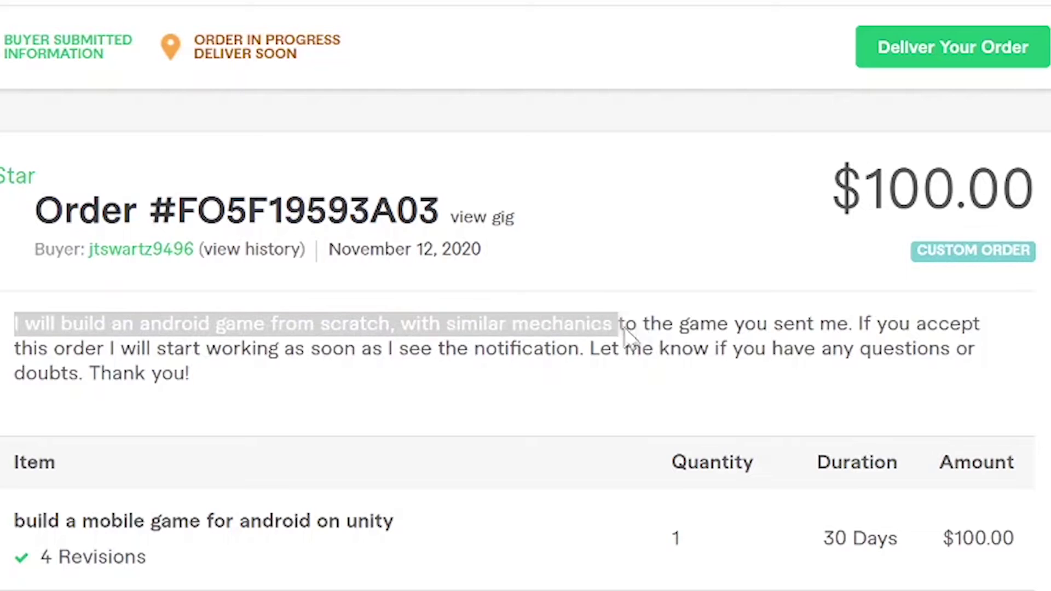
drag(624, 324, 996, 314)
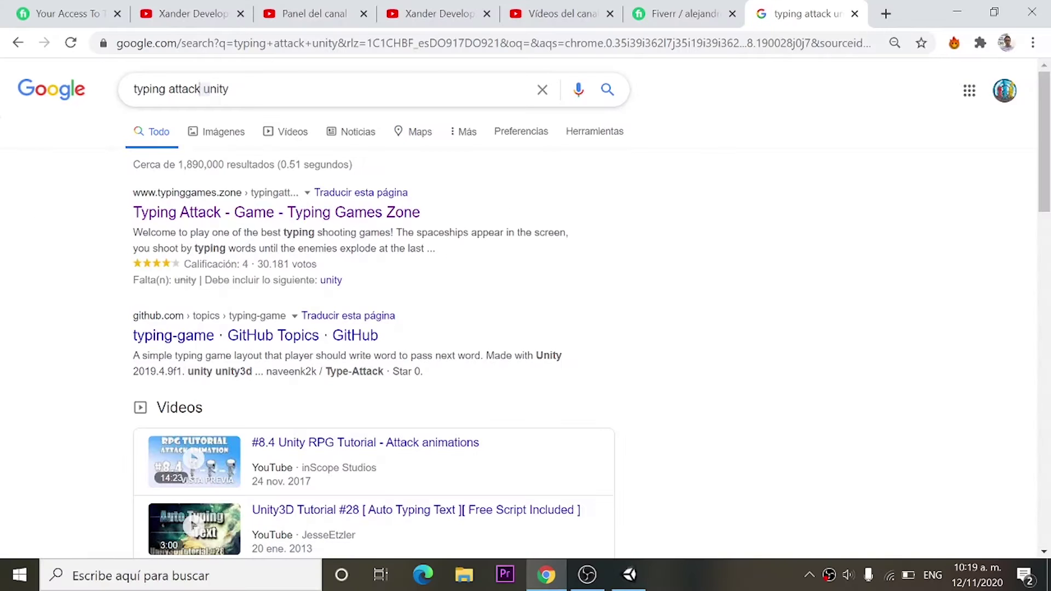
Search Google for 'typing attack' without 'unity' and preview a game in the image results
double_click(204, 89)
key(BackSpace)
key(Return)
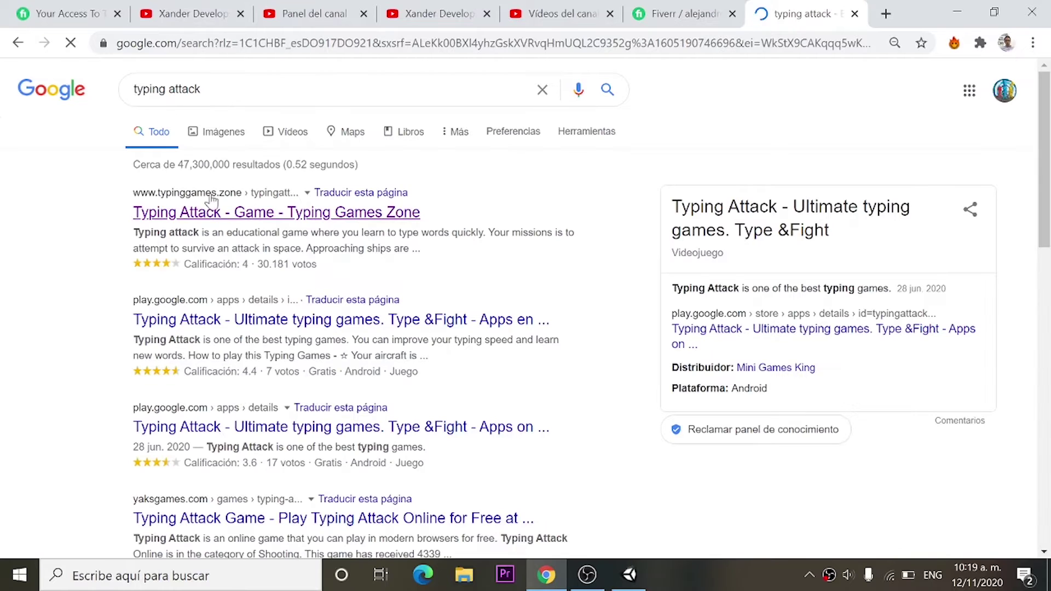
click(239, 137)
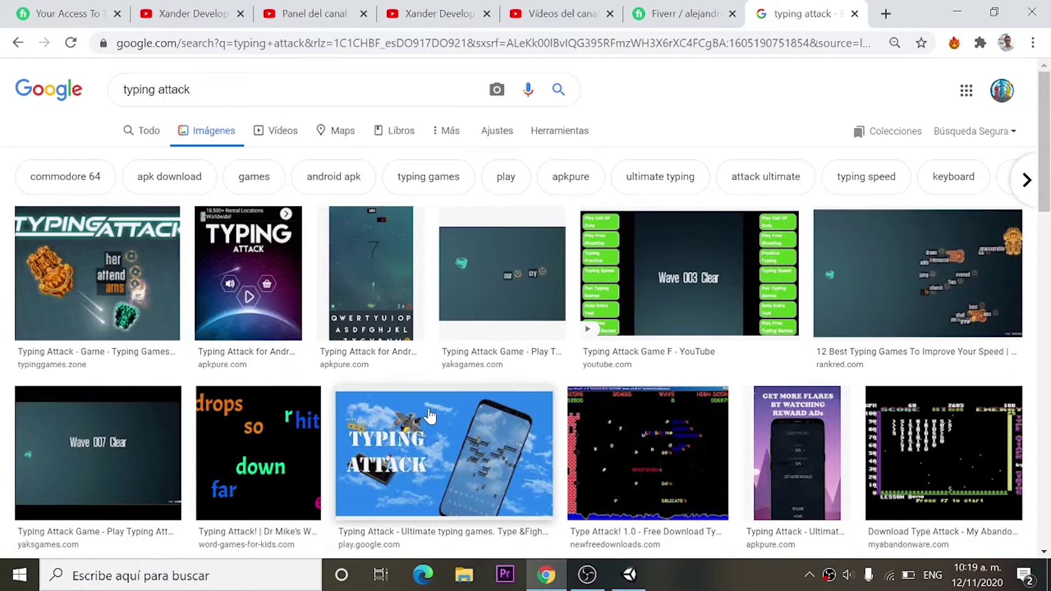
scroll(427, 419, down, 1)
click(442, 378)
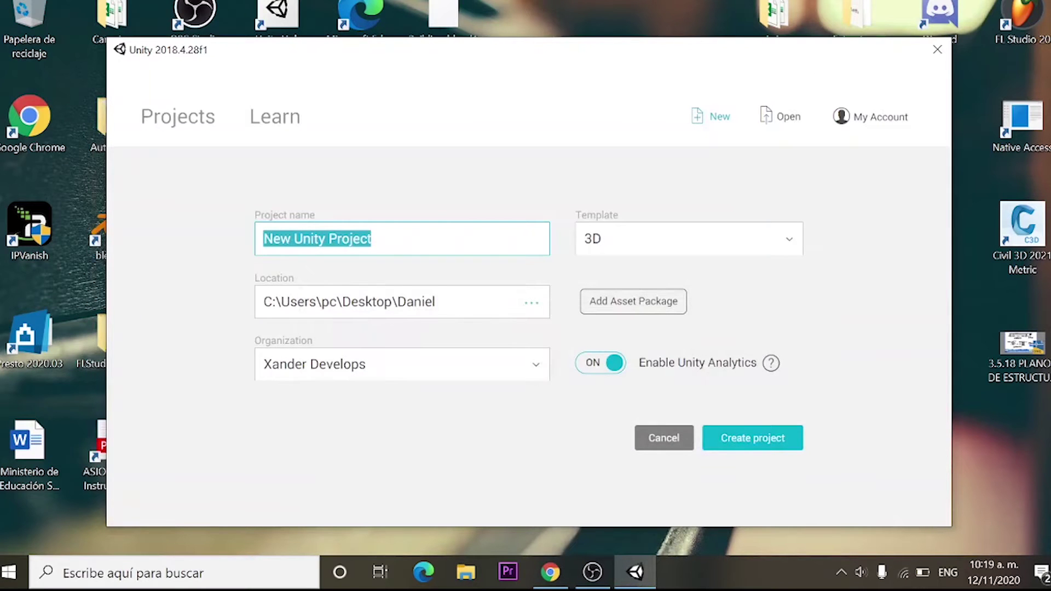
Enter 'Typing Zombie Attack' as the new project's name
text(Ty)
text(ping Zombie Atta)
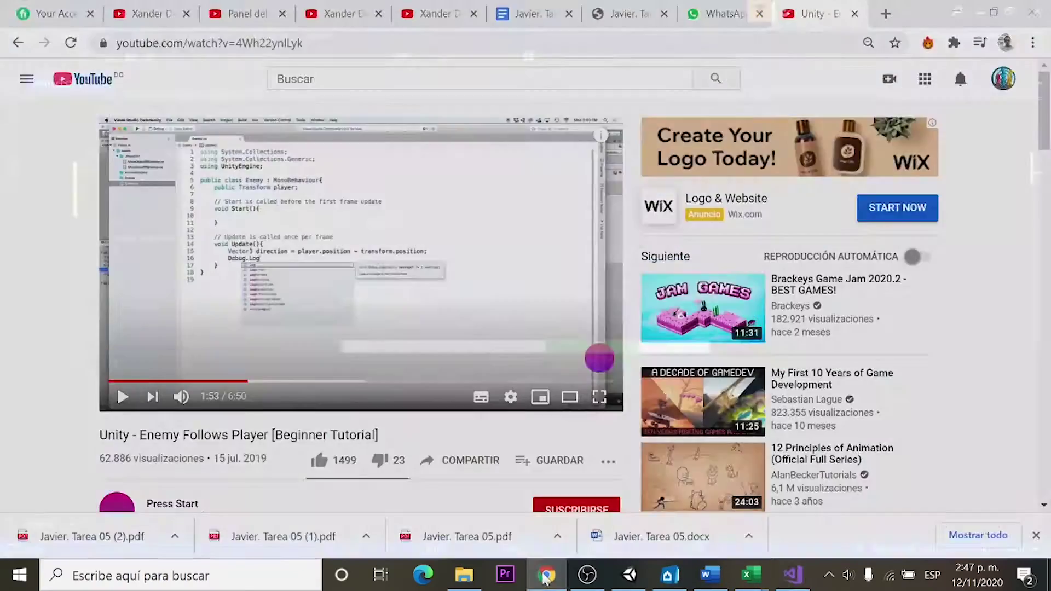
In Update, write 'Vector3 direction = player.position - transform.position;'
text(Vector3 direction = player.position - )
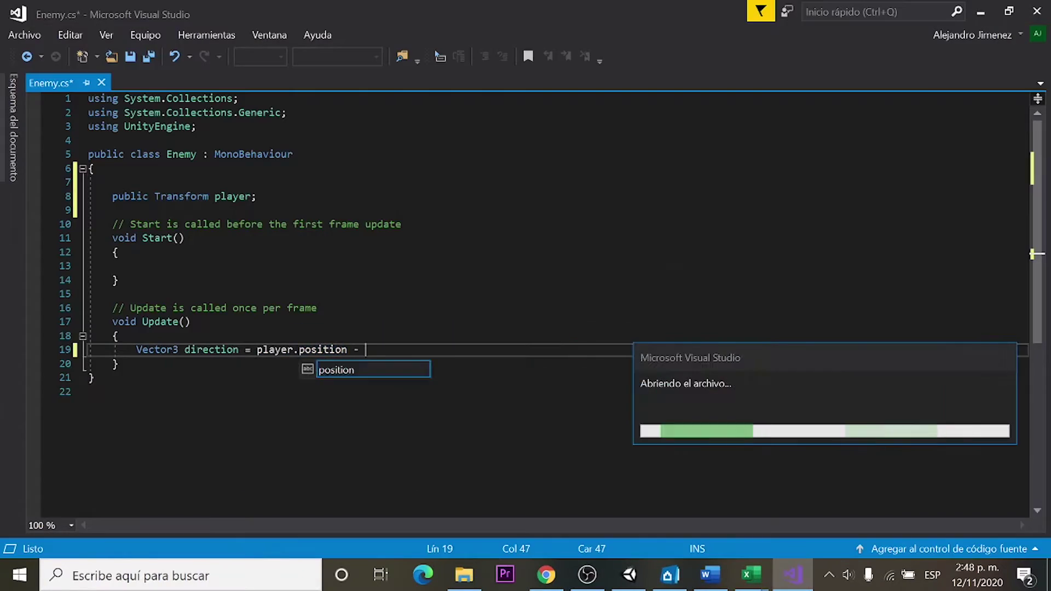
text(transform.position;)
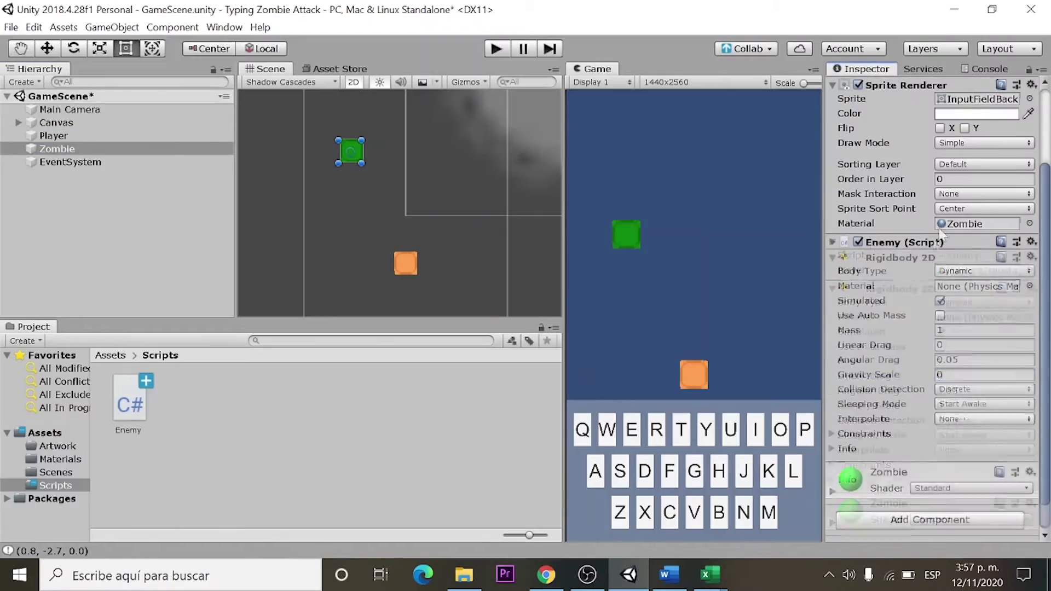
text(igidbody2D rb)
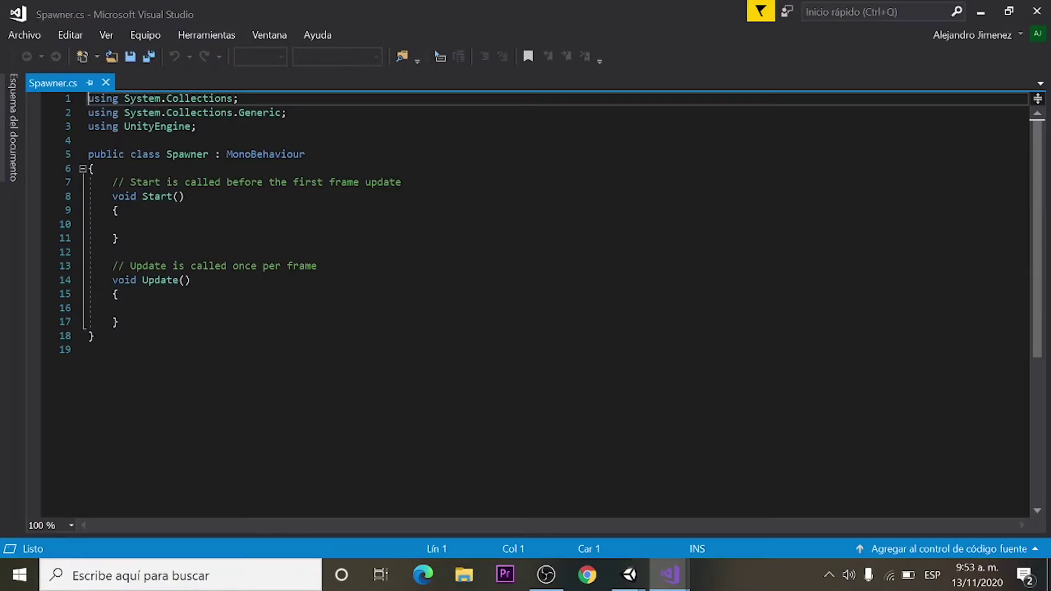
Declare enemyPattern array, timeBtwSpawn, startTimeBtwSpawn, decreaseTime and minTime 0.65 fields, and delete Start()
click(94, 168)
key(Return)
key(Return)
text(public GameObject)
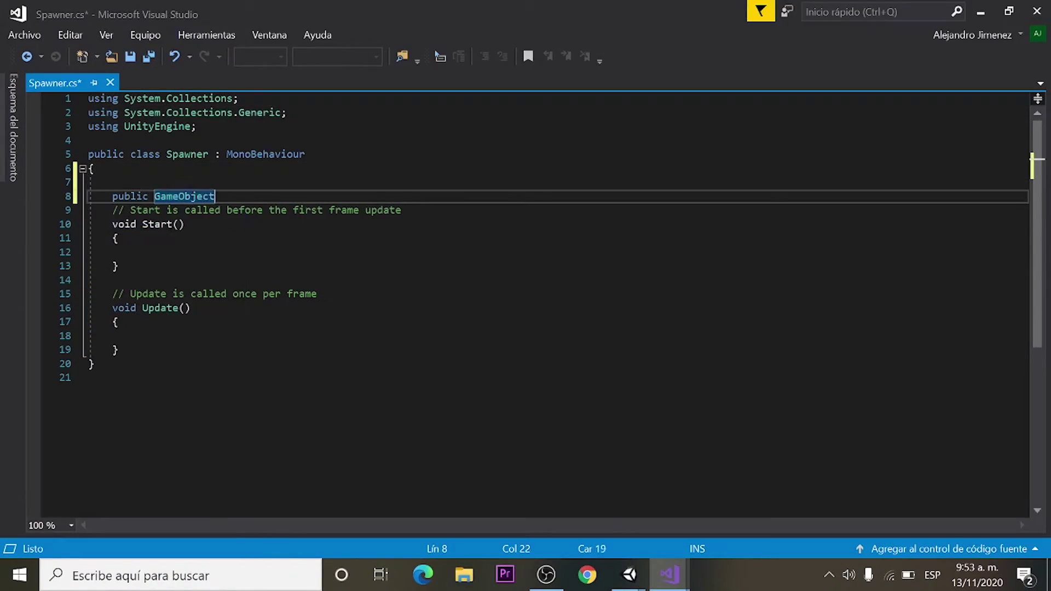
text([] enemypattern;)
key(Return)
key(Return)
text(private float timeBtwSpawn;)
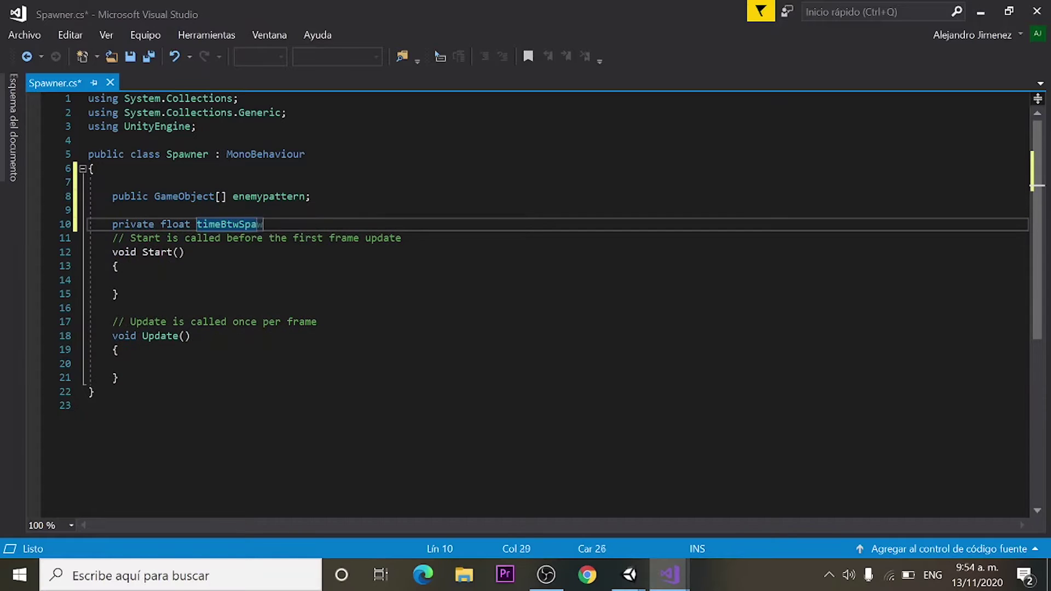
key(Return)
text(public float StartTimeS)
text(t decreaseTime;)
key(Return)
text(public )
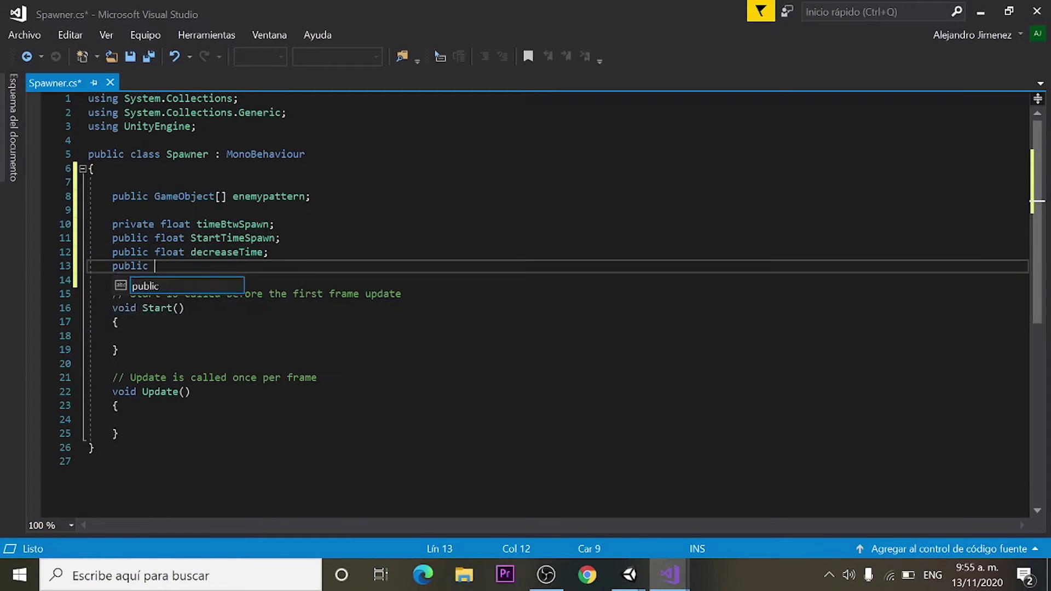
text(65f;)
key(ctrl+s)
drag(121, 351, 88, 279)
key(Delete)
In Update, instantiate a random enemyPattern when timeBtwSpawn reaches 0, then reset the timer
click(114, 321)
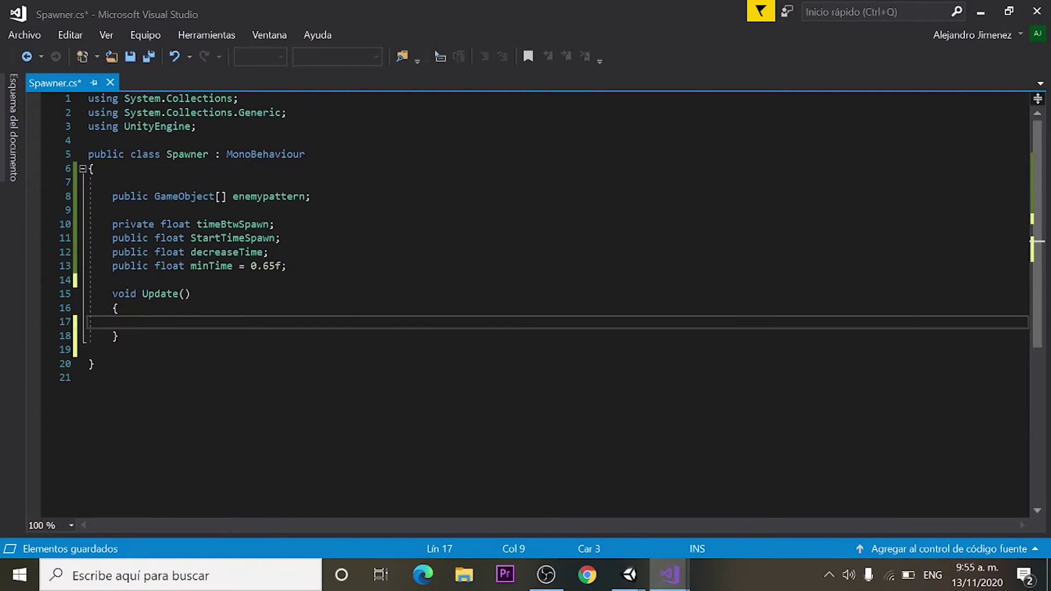
text(if (timeBtwSpawn <= 0))
key(Return)
text({)
key(Return)
text(int rand = Random.Range )
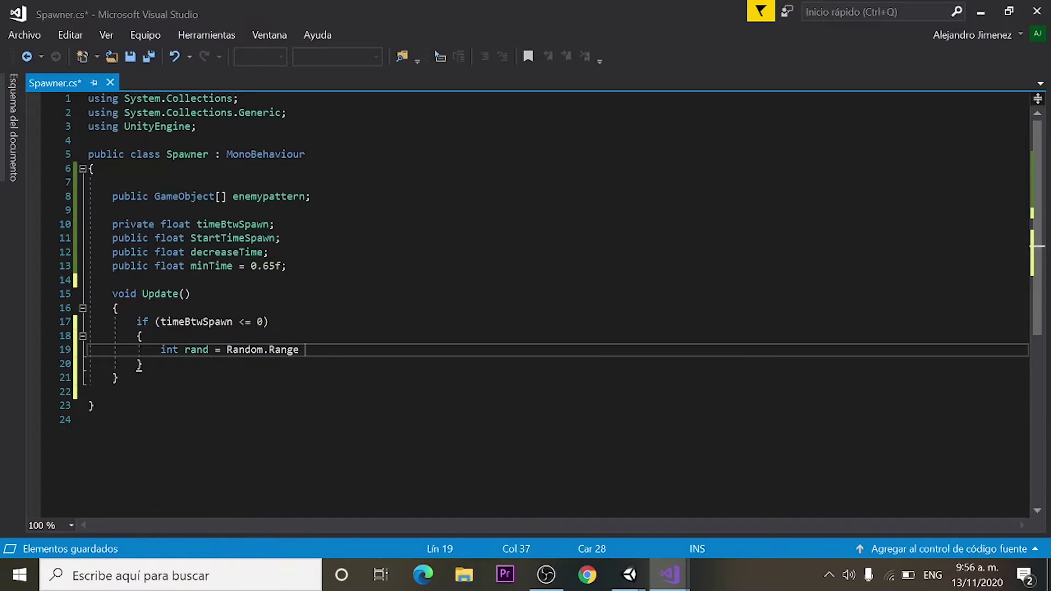
text((0, enemyPattern.Length);)
key(Return)
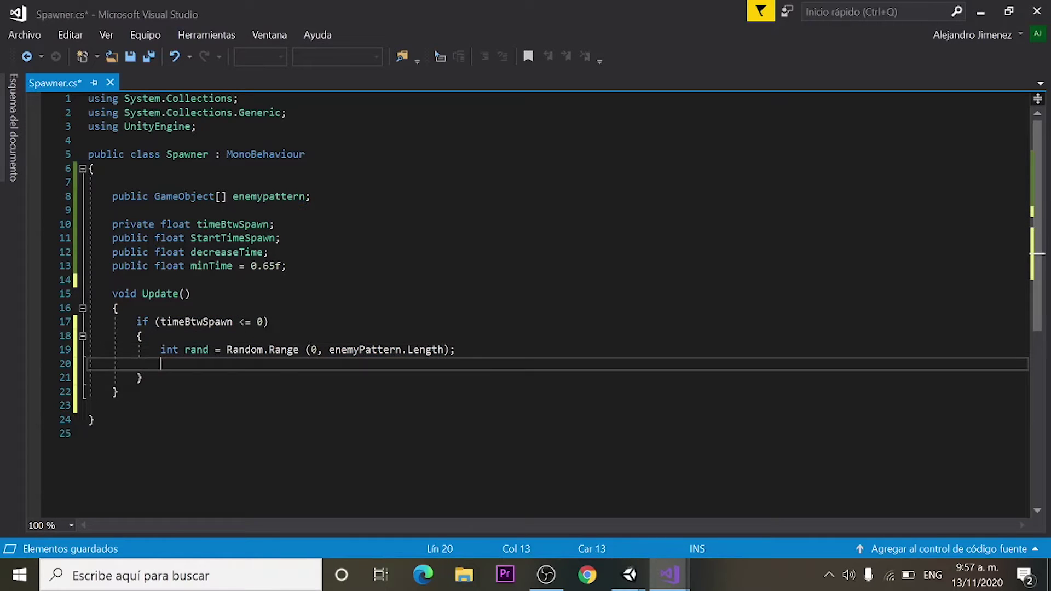
text(Instantiate(enemyPattern))
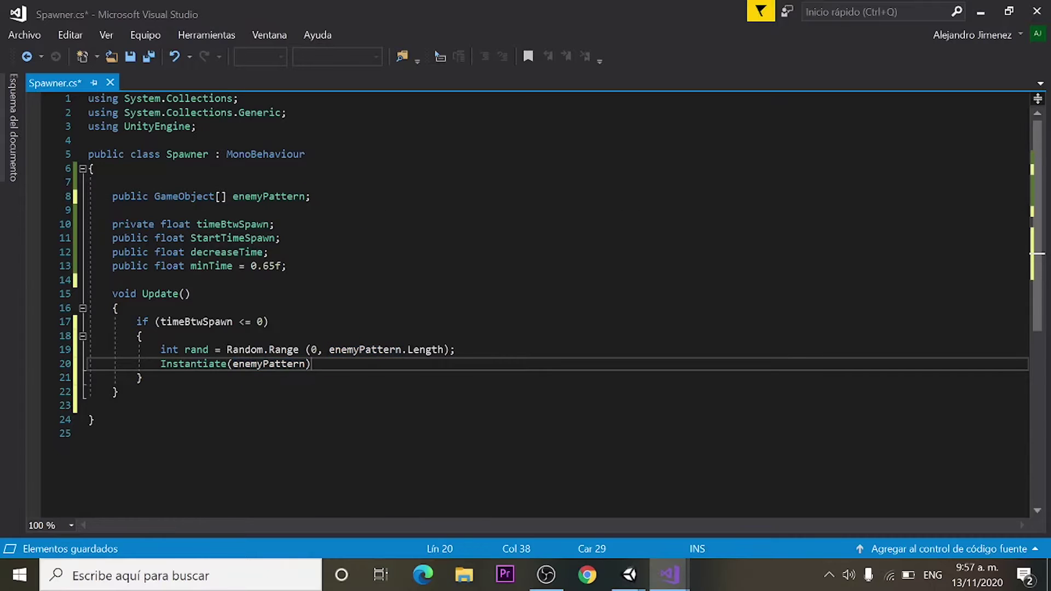
text([rand])
text(n, Quaternion.ide)
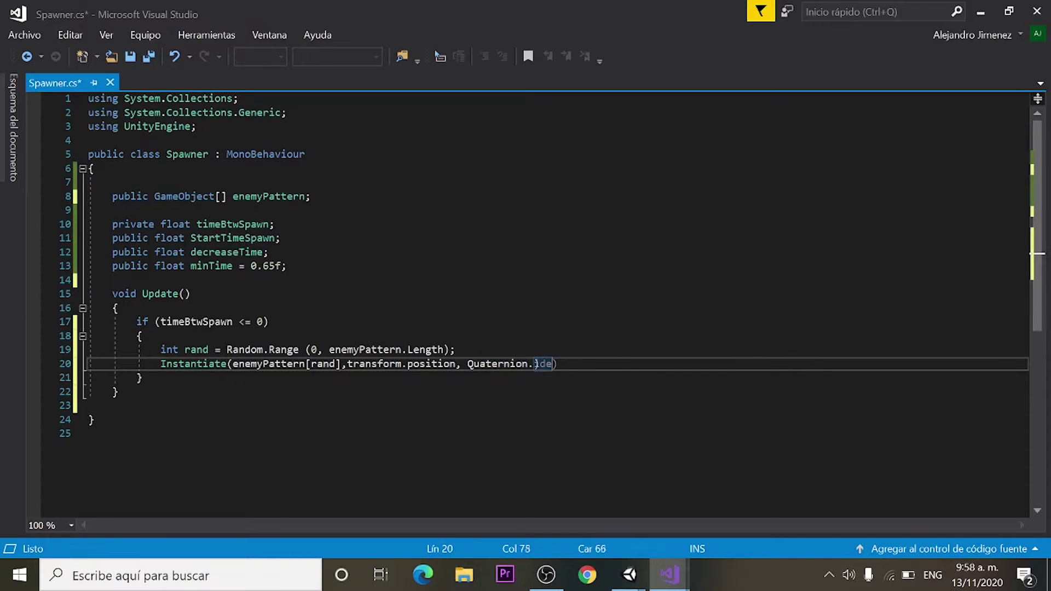
key(Return)
text(timeBtwSpawn)
text( = startTimeBtwSpawn;)
Reduce startTimeBtwSpawn by decreaseTime above minTime; otherwise count timeBtwSpawn down by Time.deltaTime
key(Return)
key(Return)
text(if()
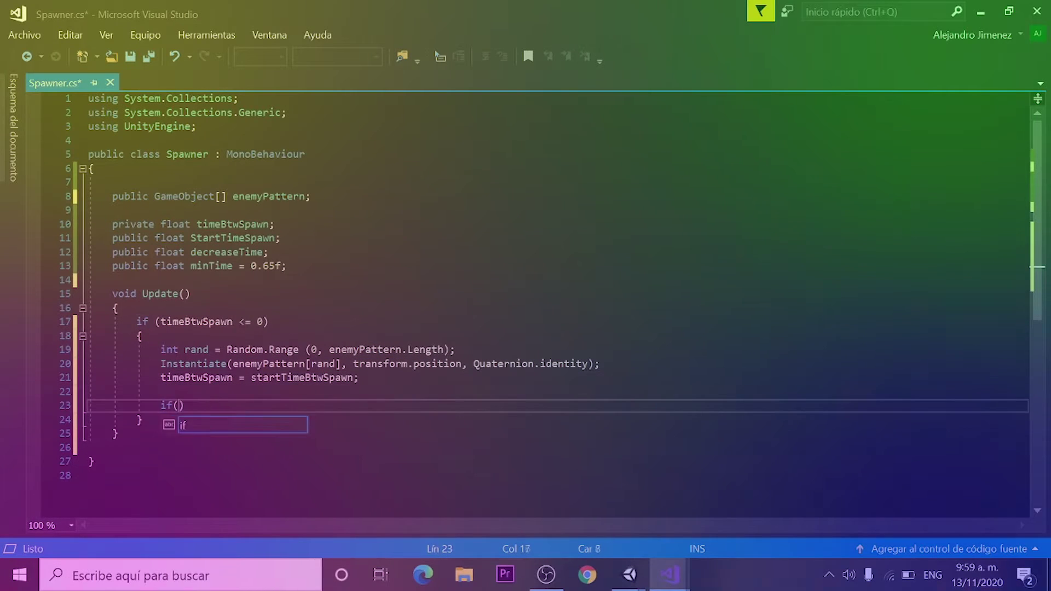
text(startTimeBtwSpawn > minTime)
key(Return)
text({startTimeBtwSpawn -= decreaseTime;)
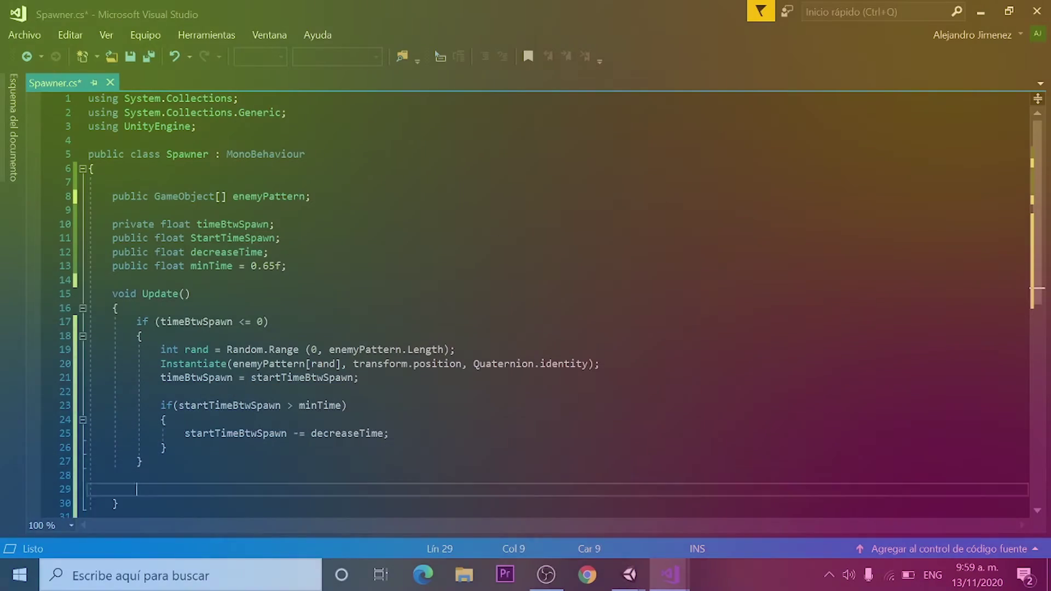
text(else)
key(Return)
text(timeBtwSpawn -= Time.deltaTime;)
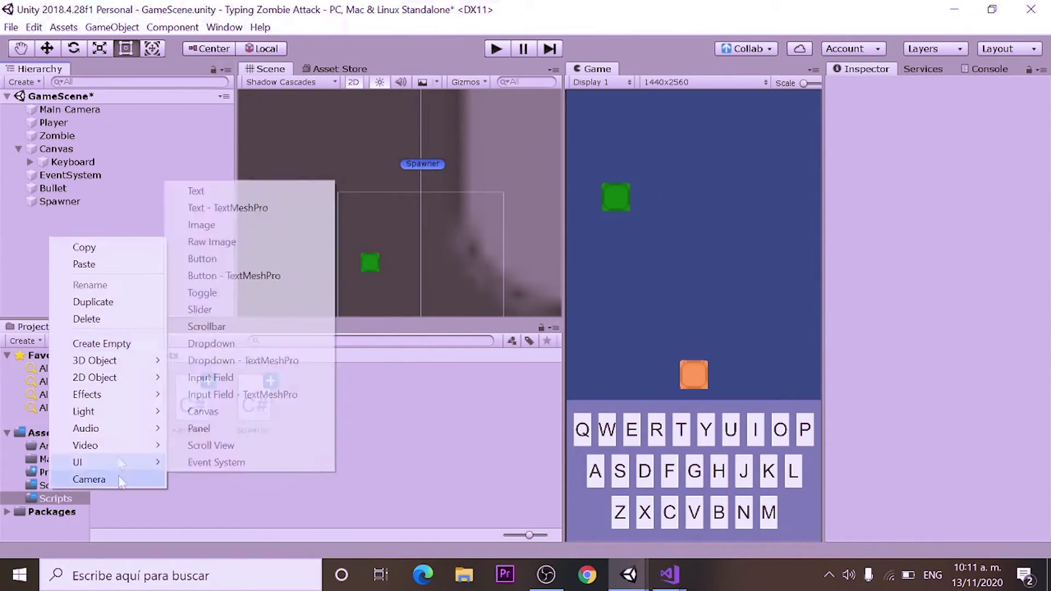
Add an empty GameObject for the enemy wave and run the game to test the zombies
click(104, 339)
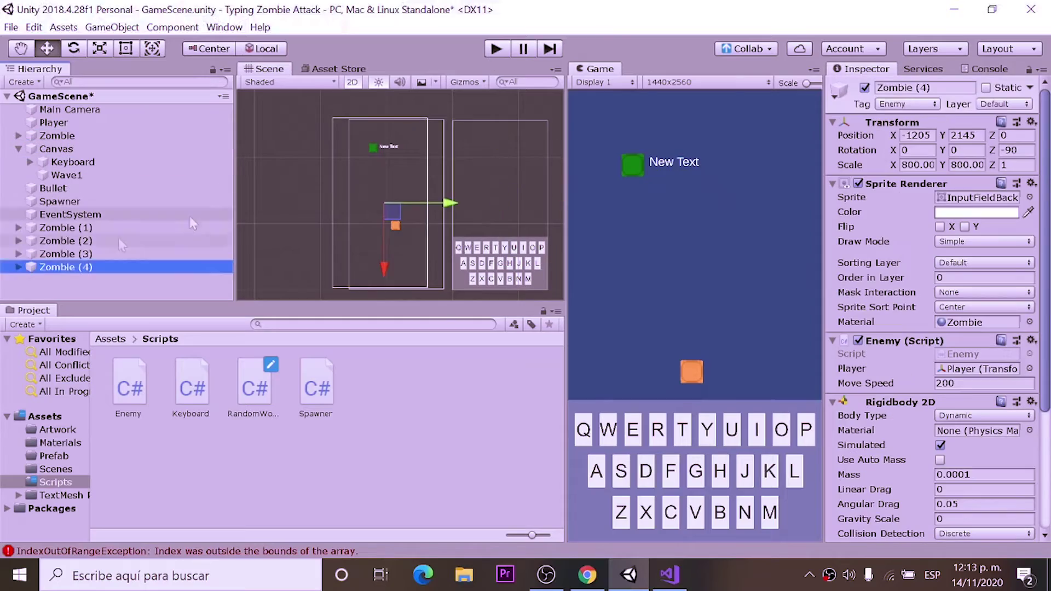
click(495, 48)
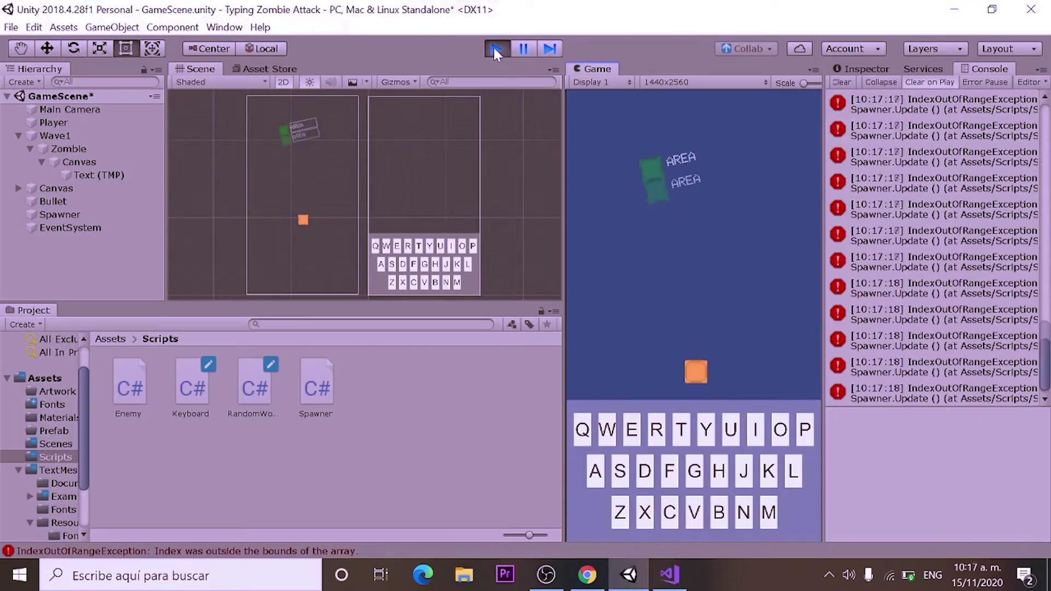
Exit Play mode to end the zombie test run
click(494, 47)
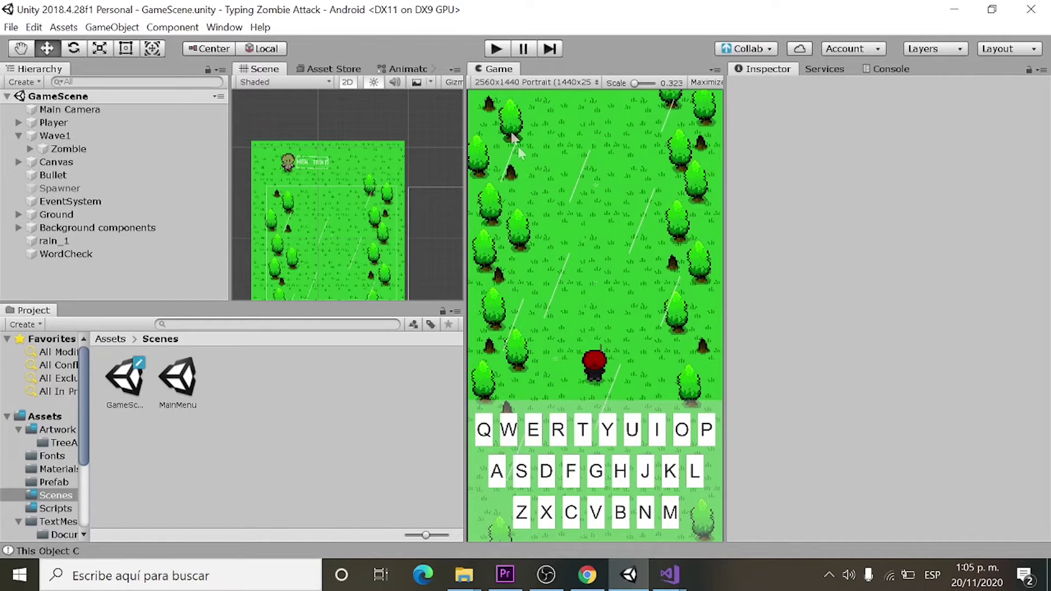
Play the game, tap B against the BEE zombie, choose PLAY AGAIN after game over, then stop
click(498, 52)
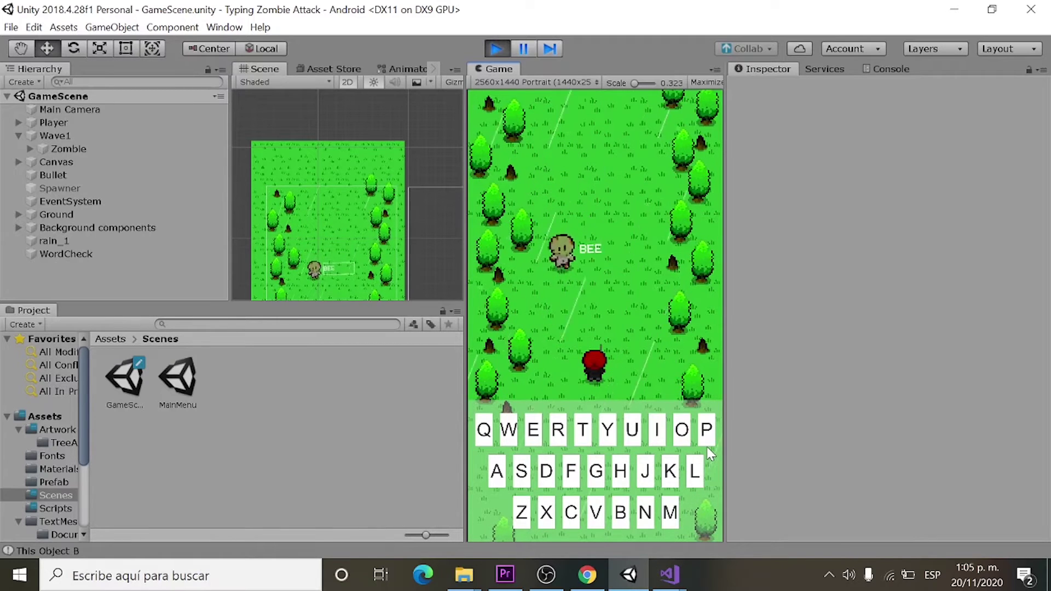
click(621, 520)
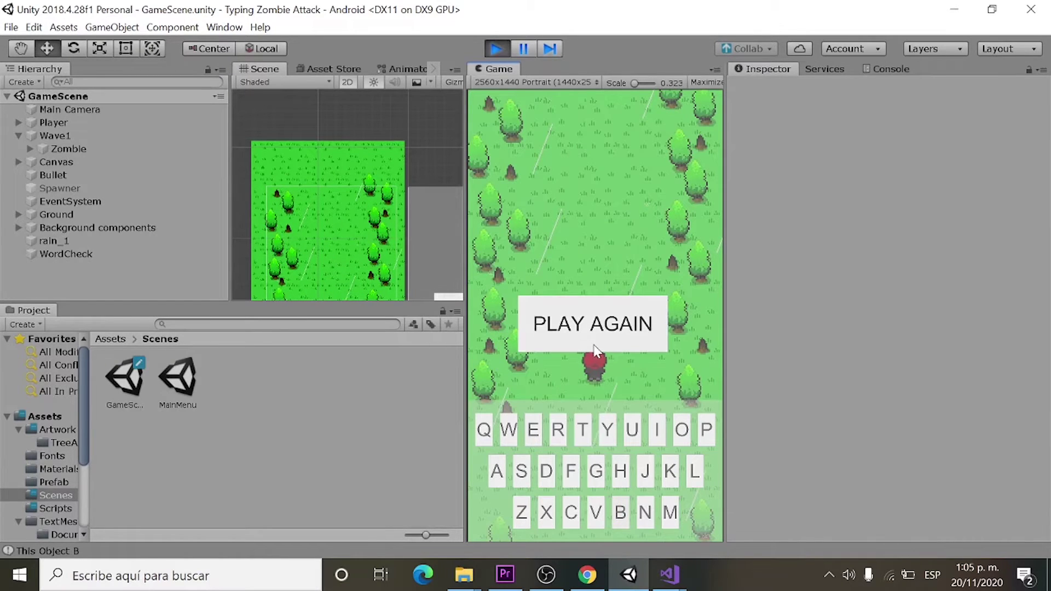
click(595, 349)
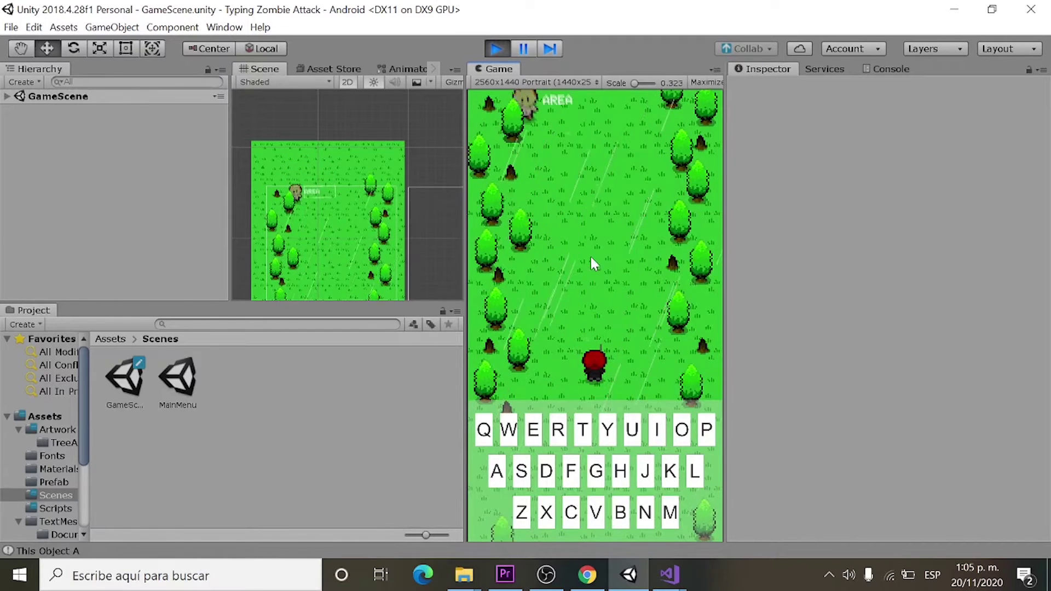
click(496, 49)
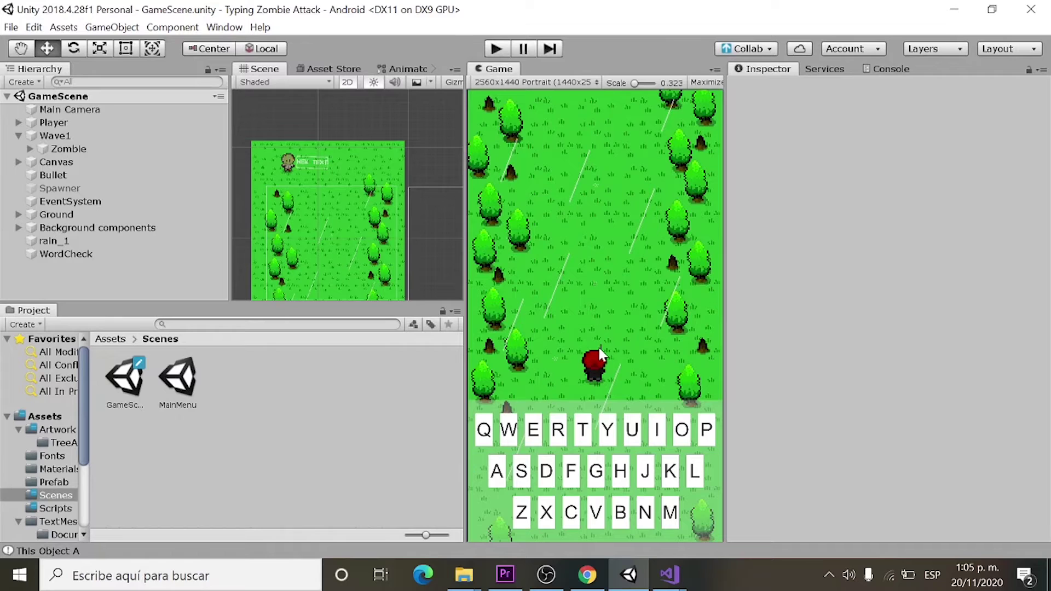
click(679, 583)
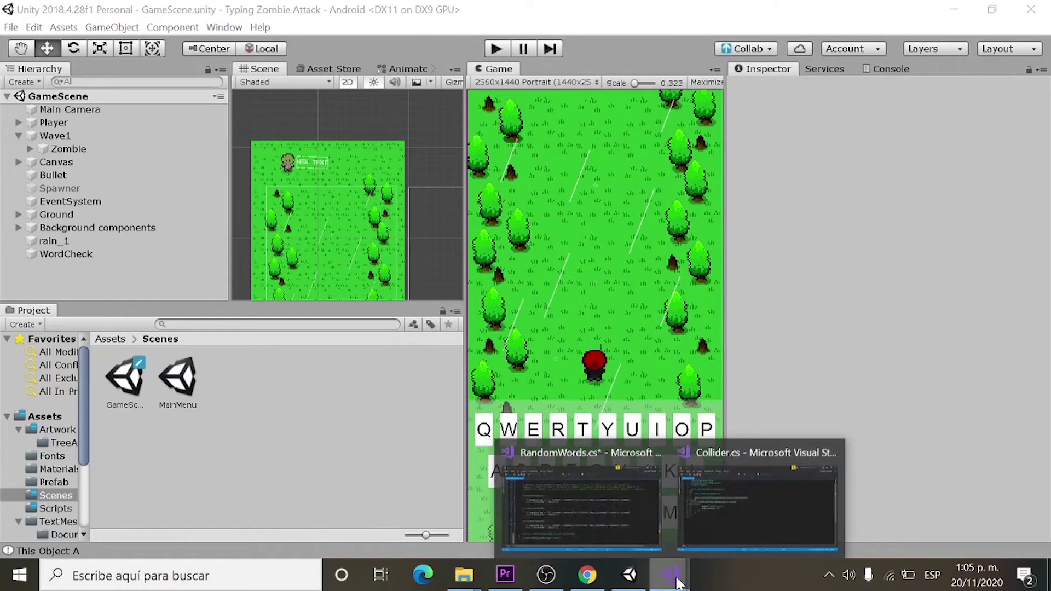
click(576, 475)
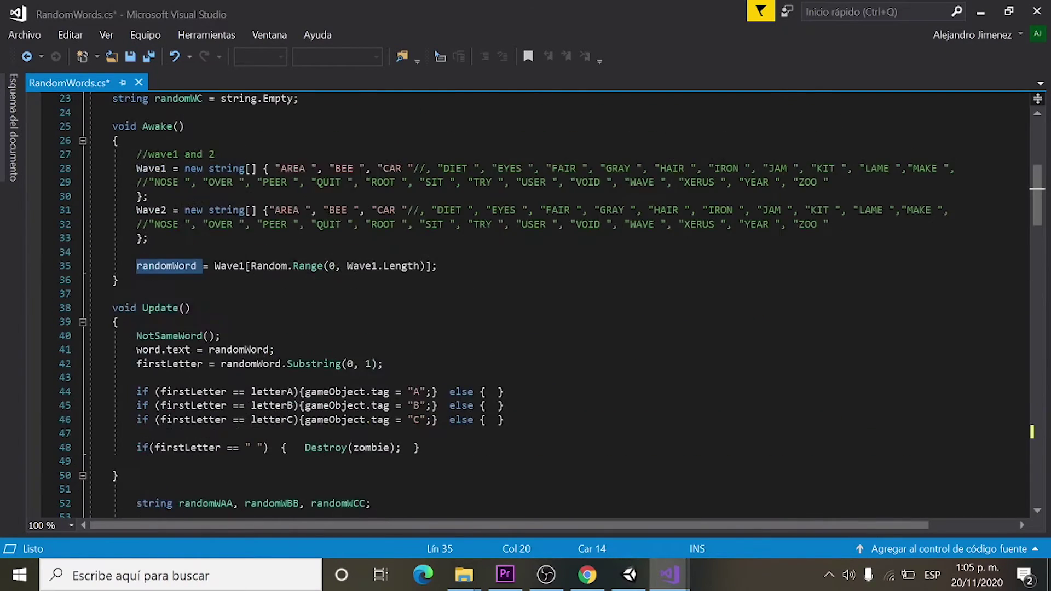
scroll(526, 306, down, 2)
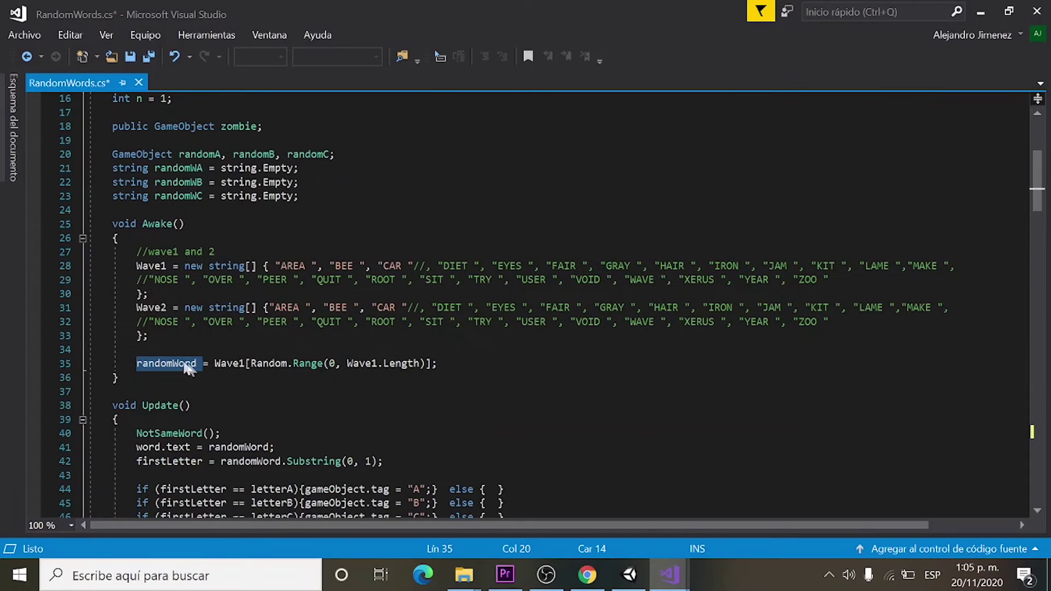
click(137, 349)
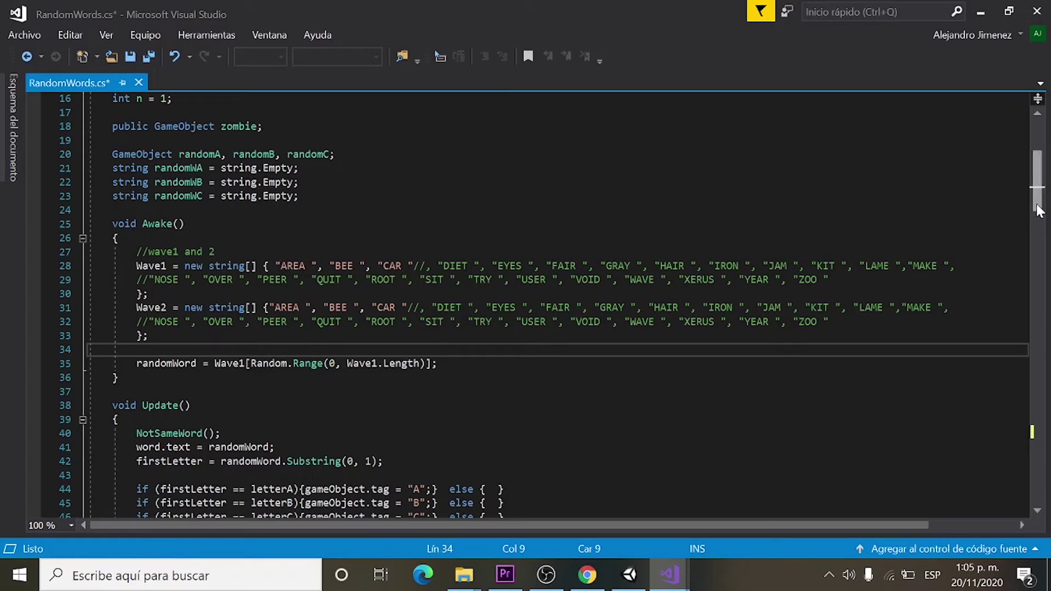
drag(1037, 210, 1041, 228)
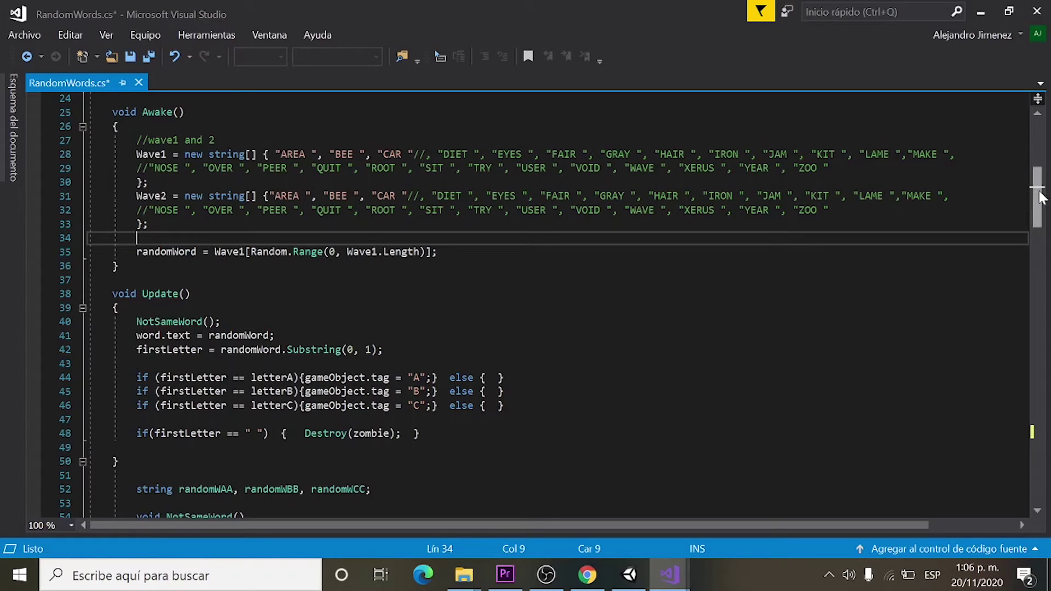
drag(1041, 197, 1040, 395)
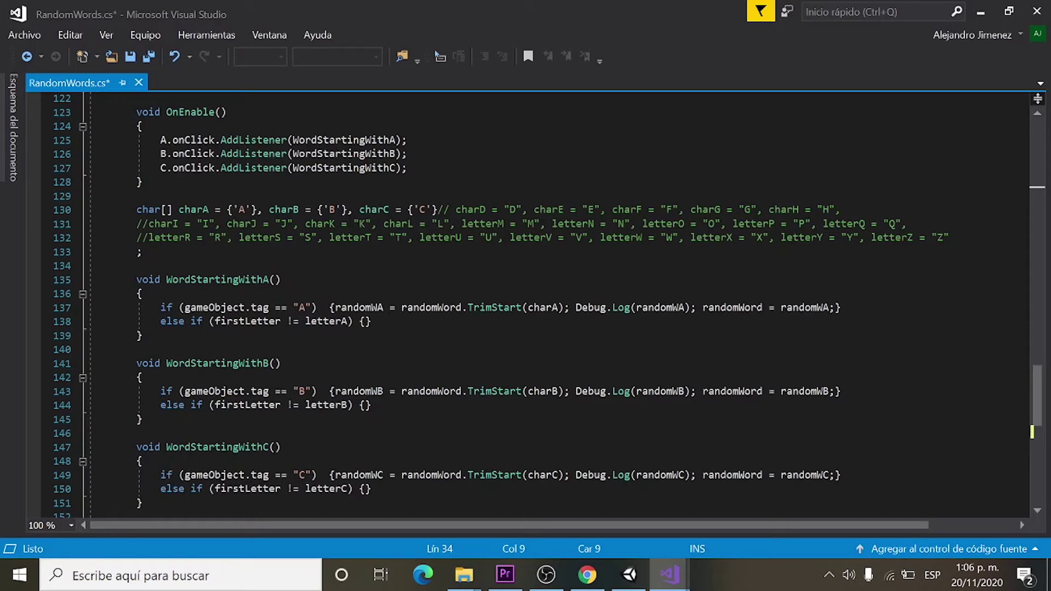
click(632, 574)
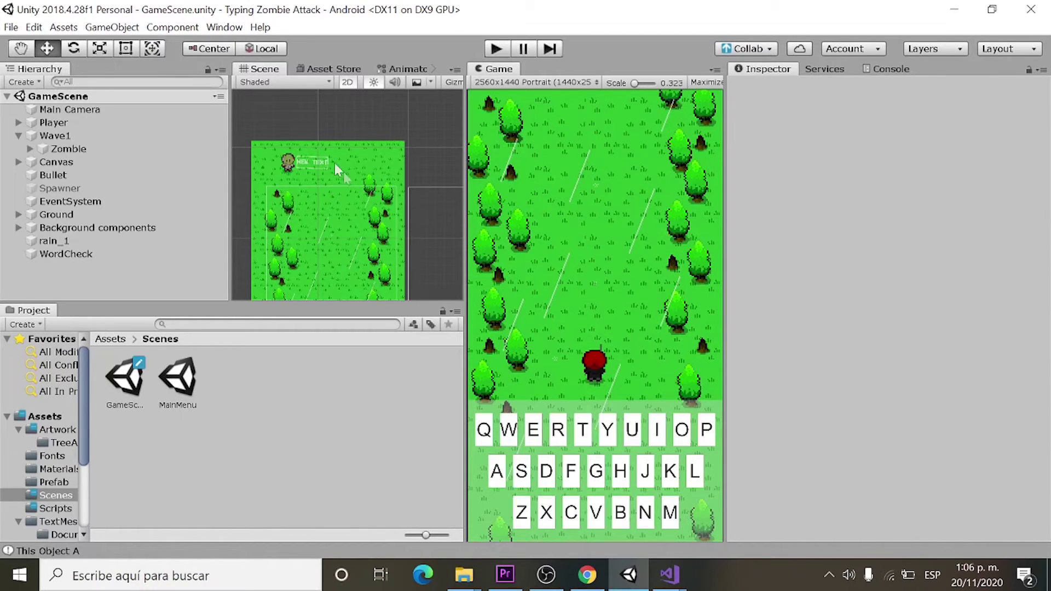
Duplicate the Zombie and start Play mode with both zombies walking in
click(100, 150)
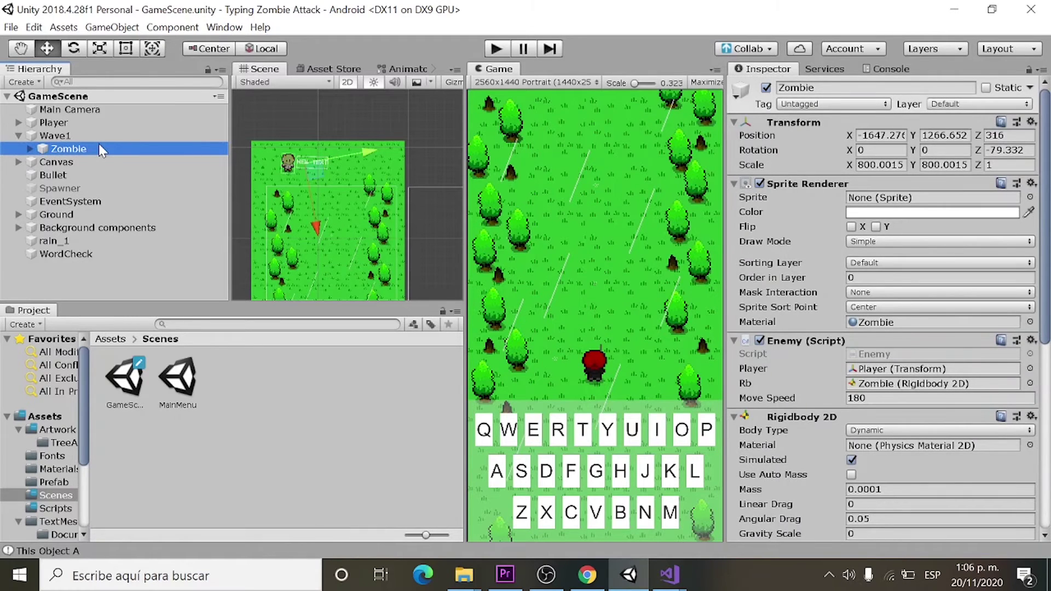
key(ctrl+d)
click(507, 48)
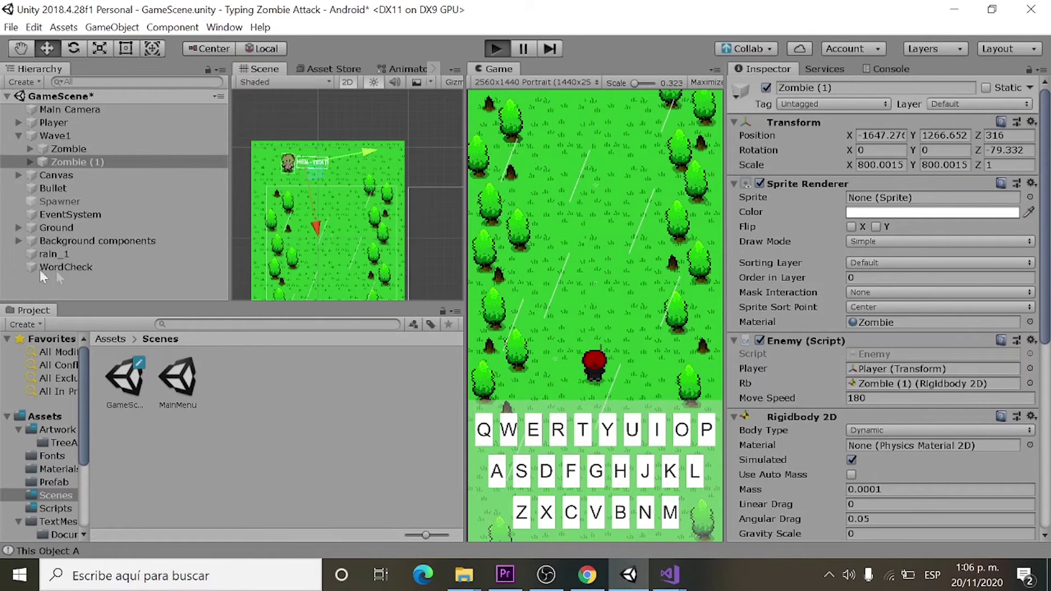
click(74, 268)
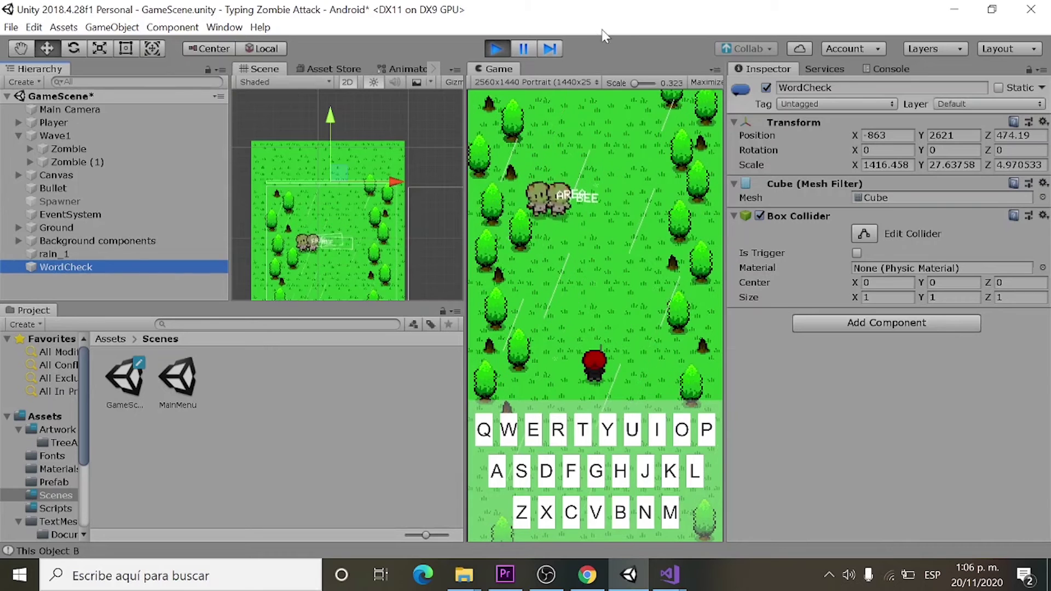
Pause the game mid-walk and compare the A and B tags on Zombie and Zombie (1)
click(523, 48)
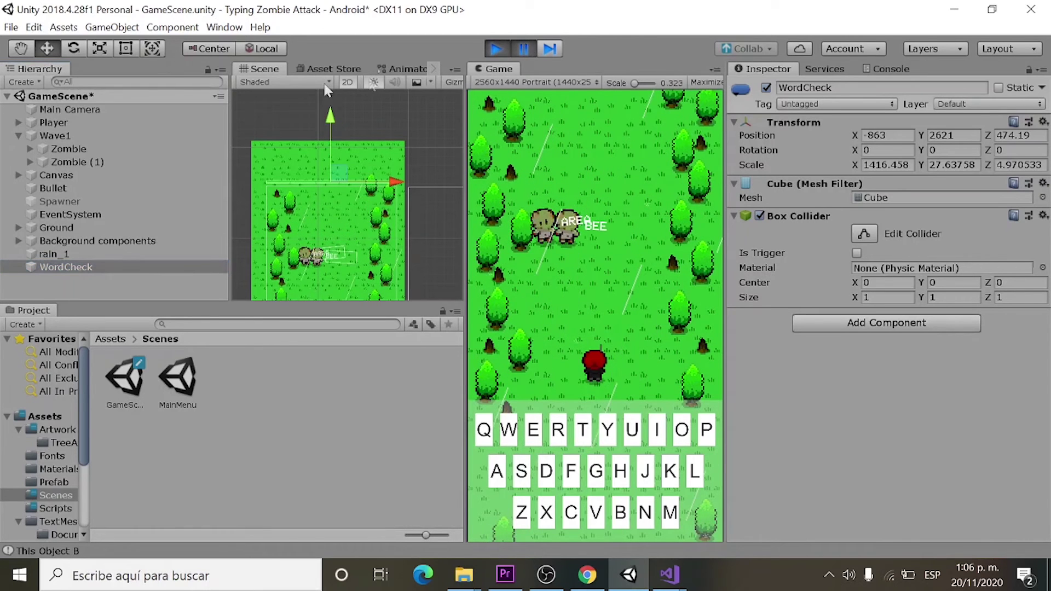
click(144, 149)
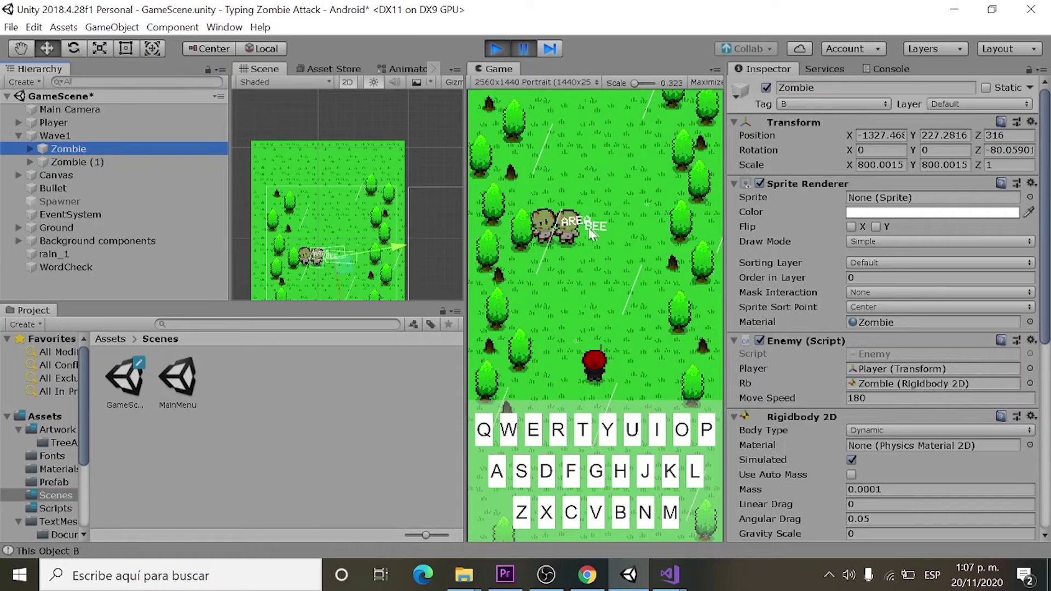
click(119, 160)
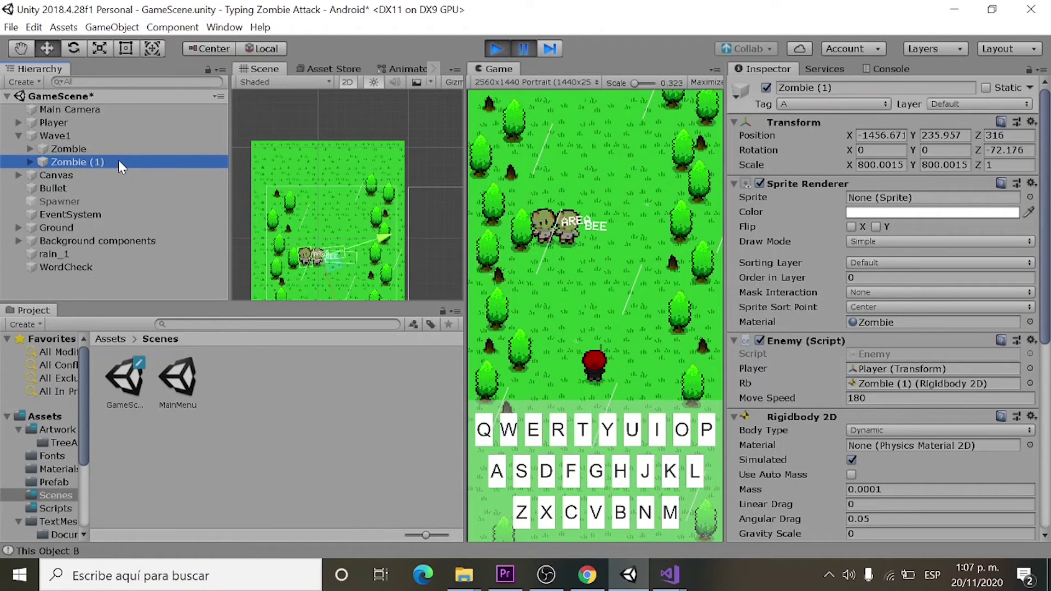
click(116, 143)
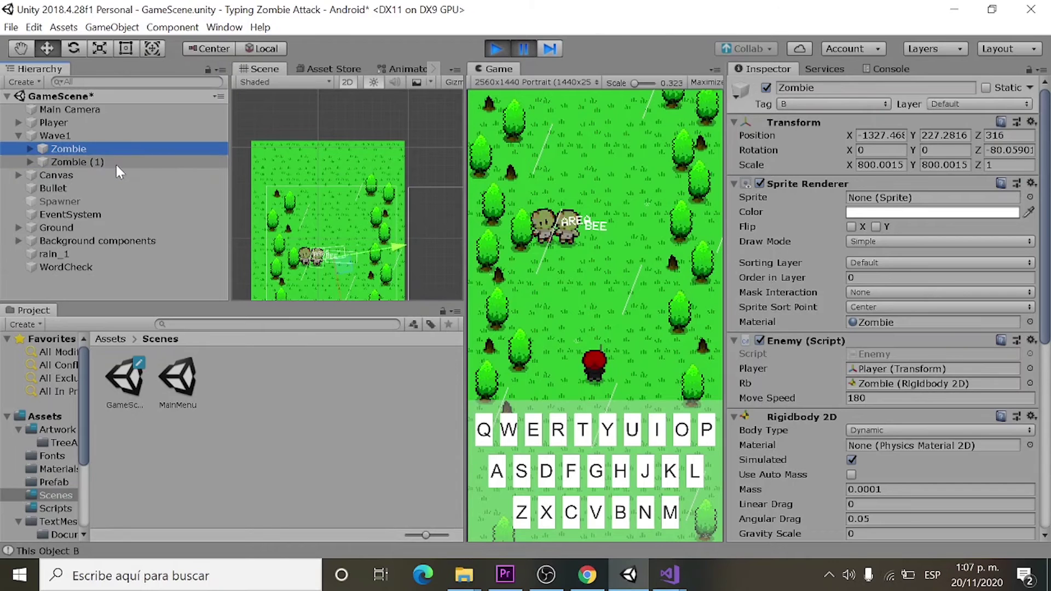
click(117, 163)
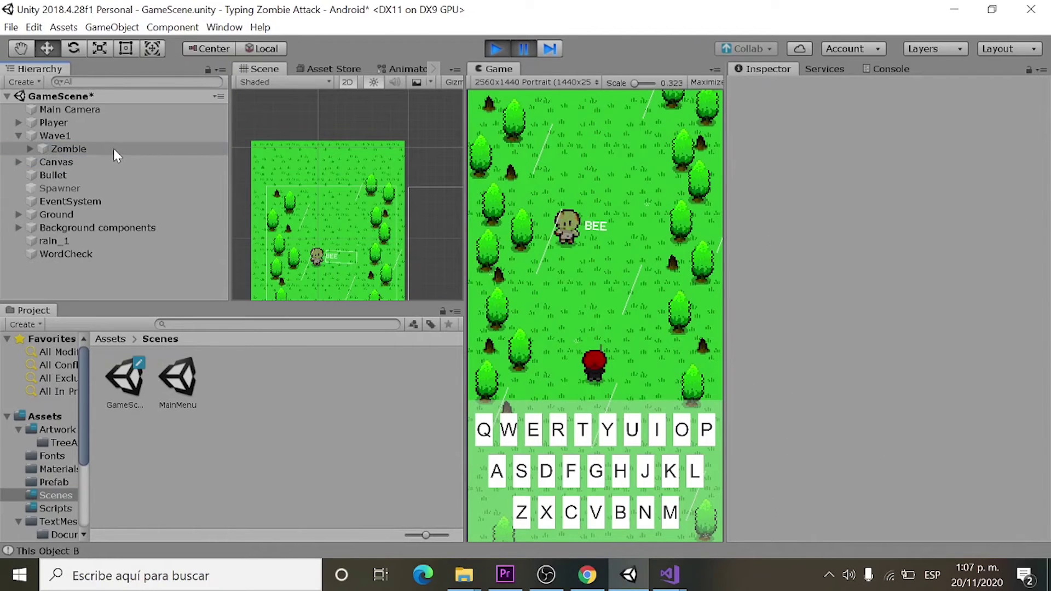
click(113, 149)
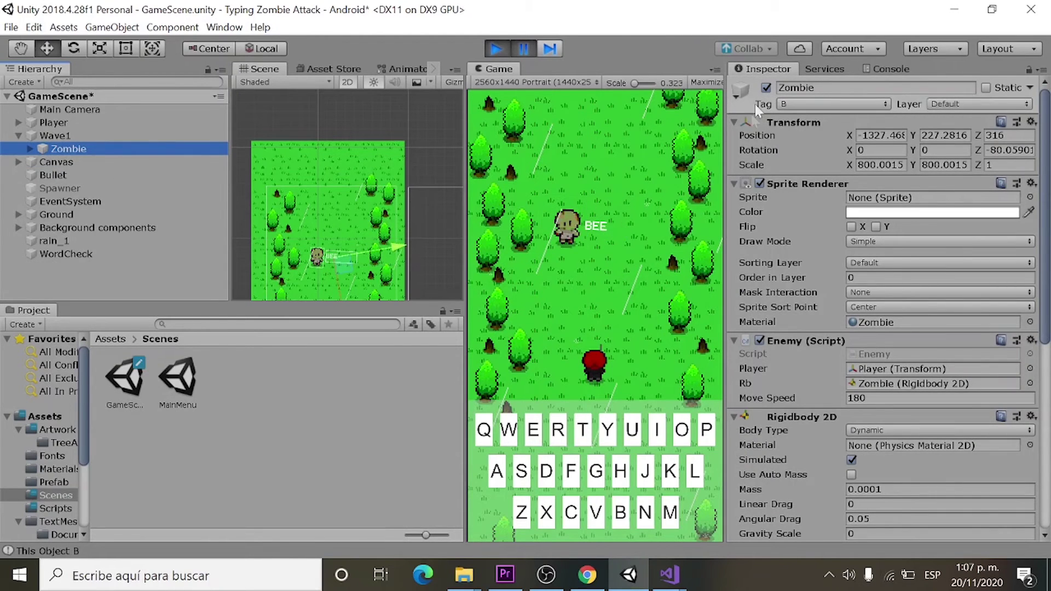
Restart Play mode and inspect Zombie (1) as a new word such as CAR appears
click(75, 253)
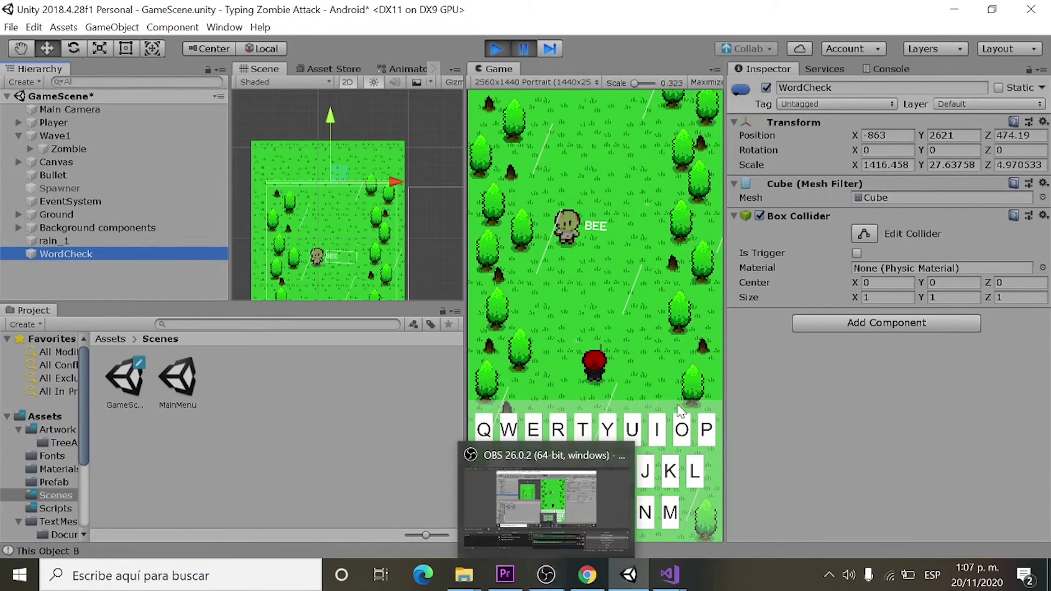
click(495, 50)
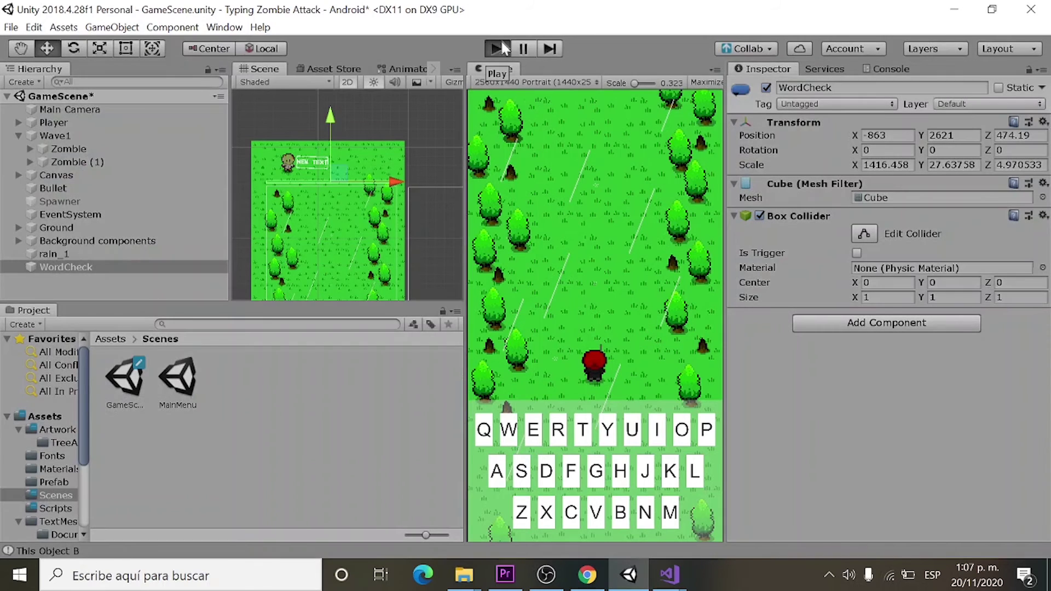
click(503, 48)
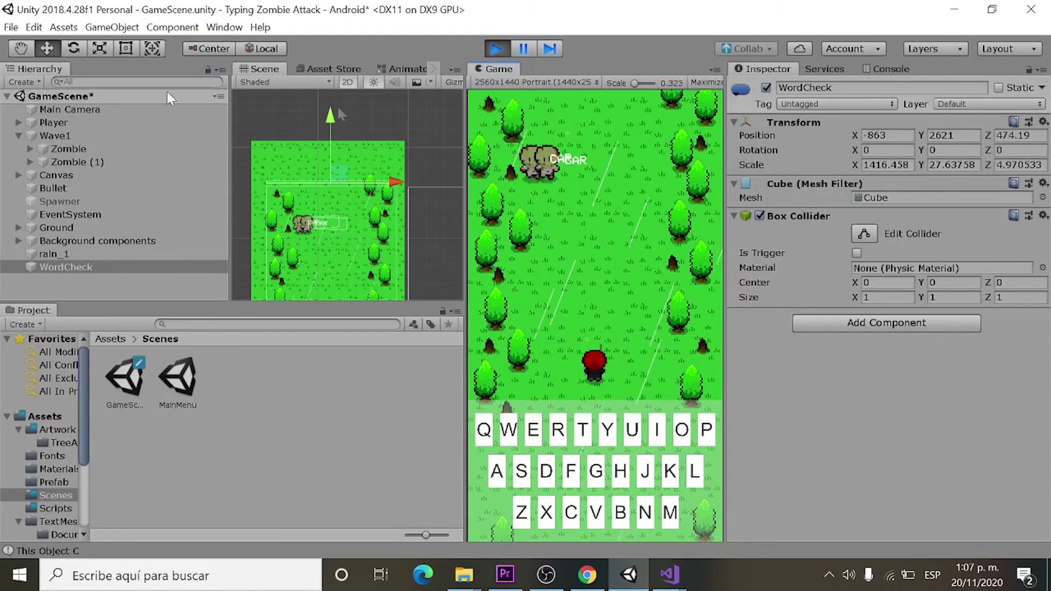
click(85, 160)
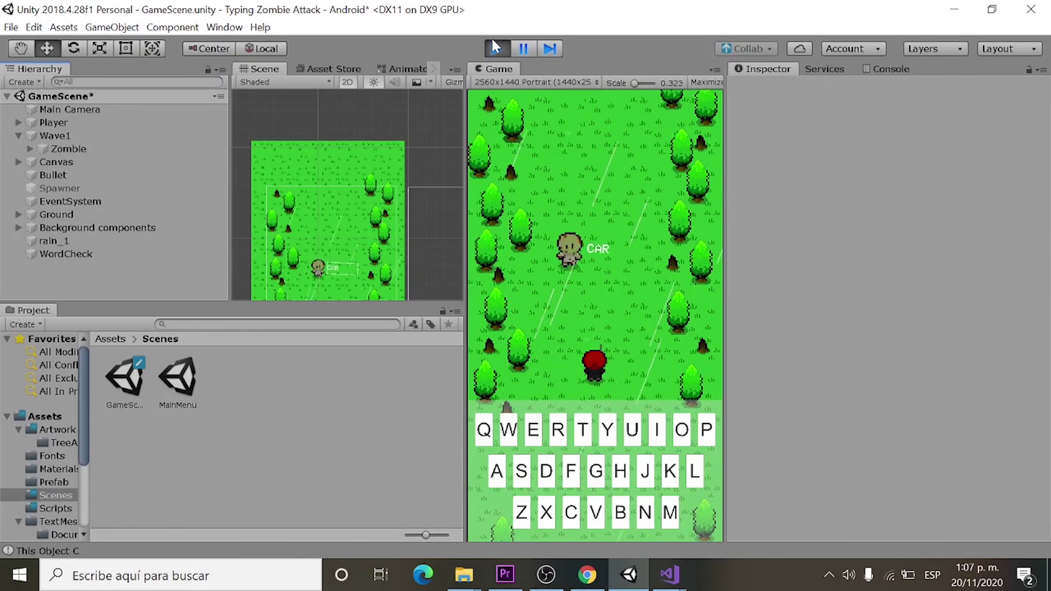
Stop Play mode and end the screen recording in OBS Studio
click(495, 50)
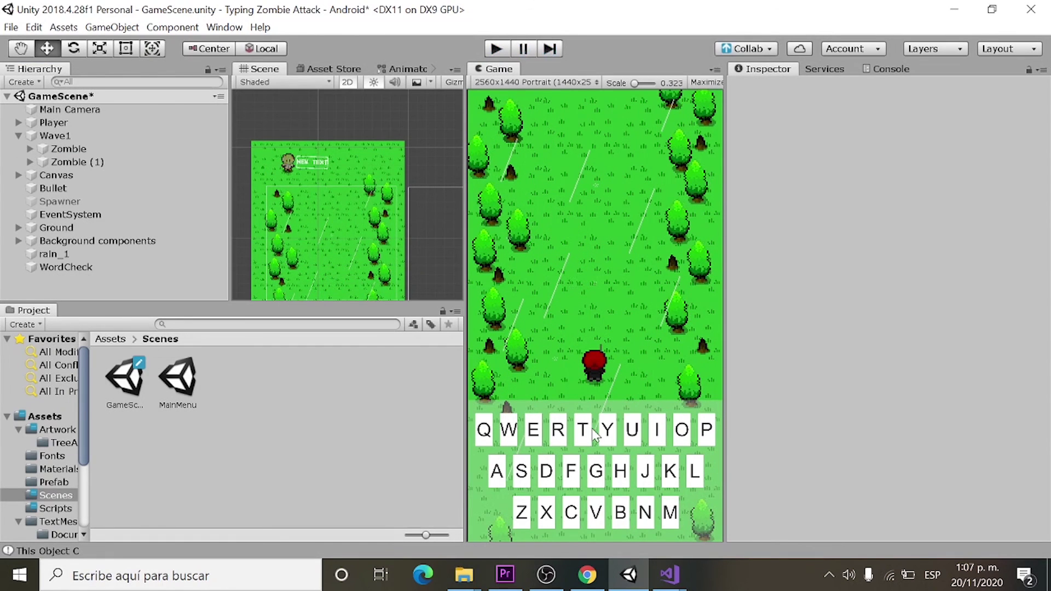
click(546, 575)
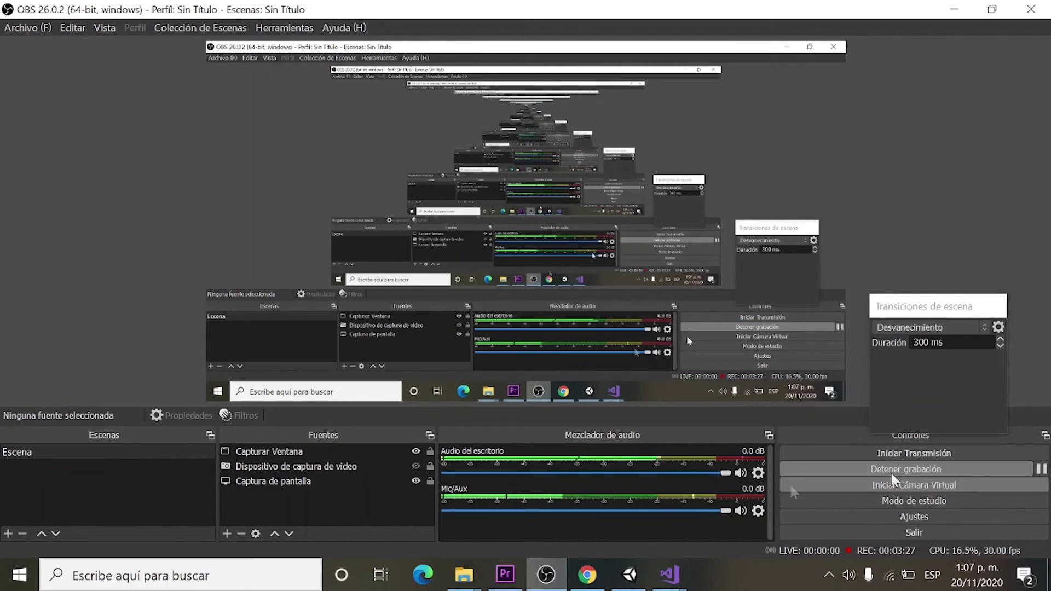
click(938, 465)
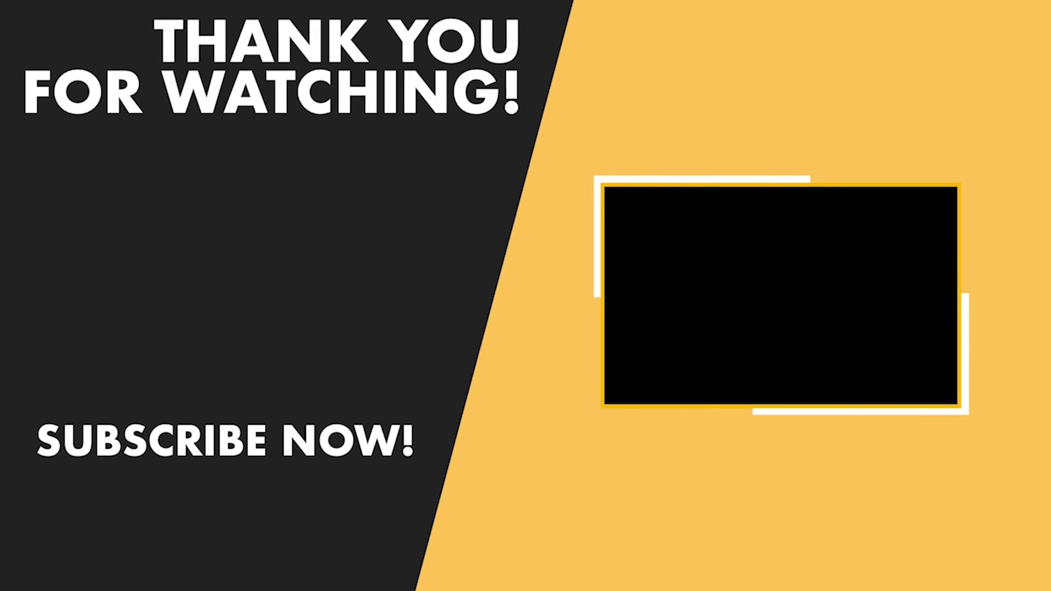